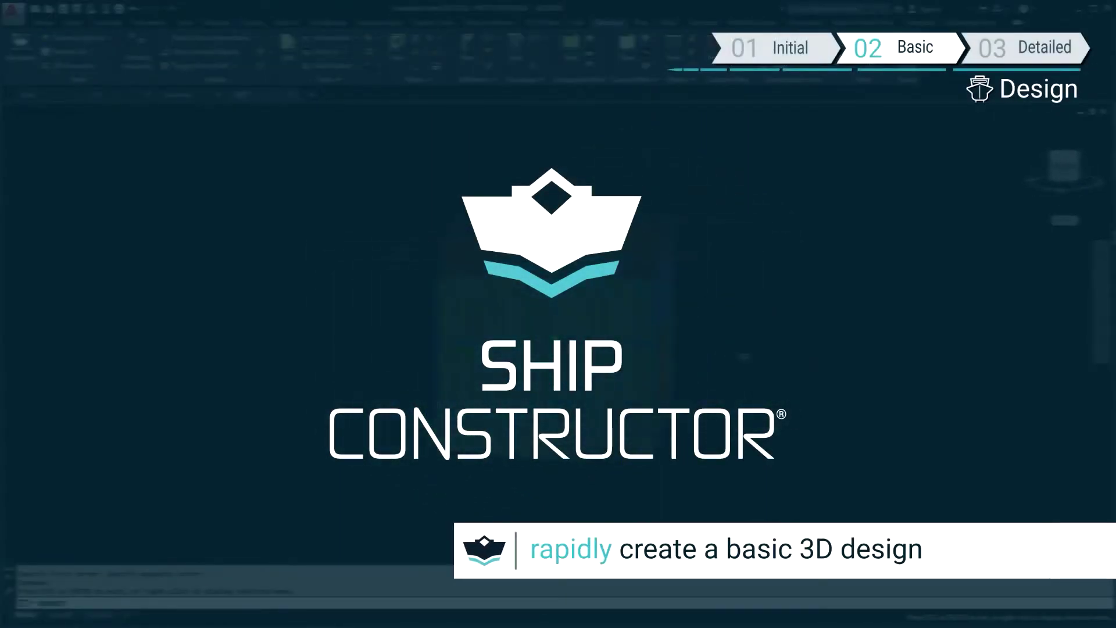
shift+middle_drag(744, 356, 790, 359)
drag(790, 359, 608, 364)
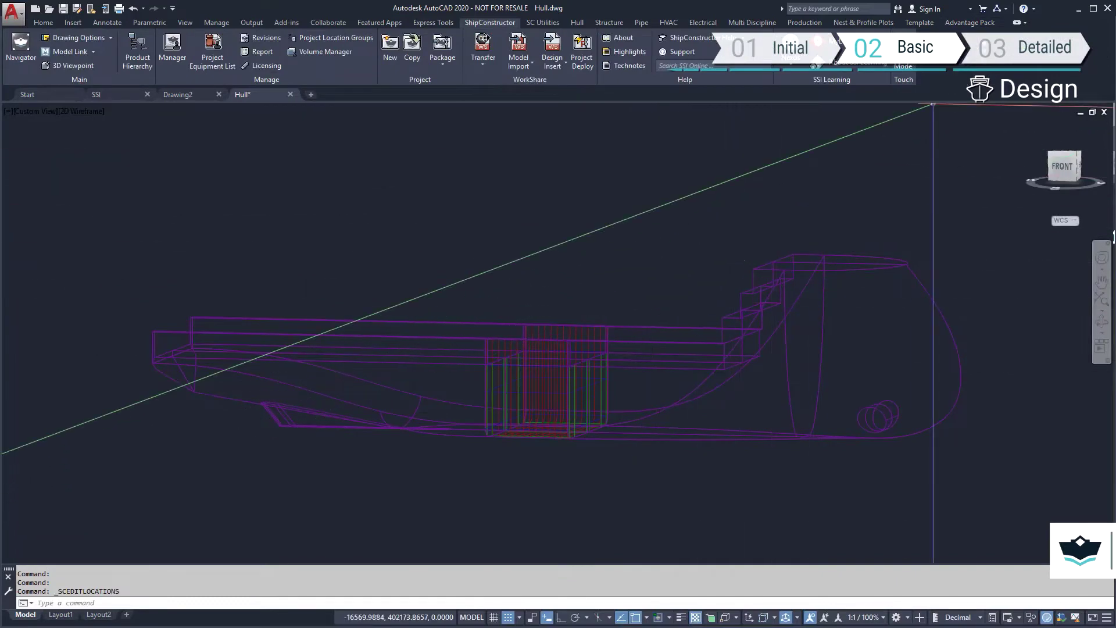
click(969, 24)
click(881, 50)
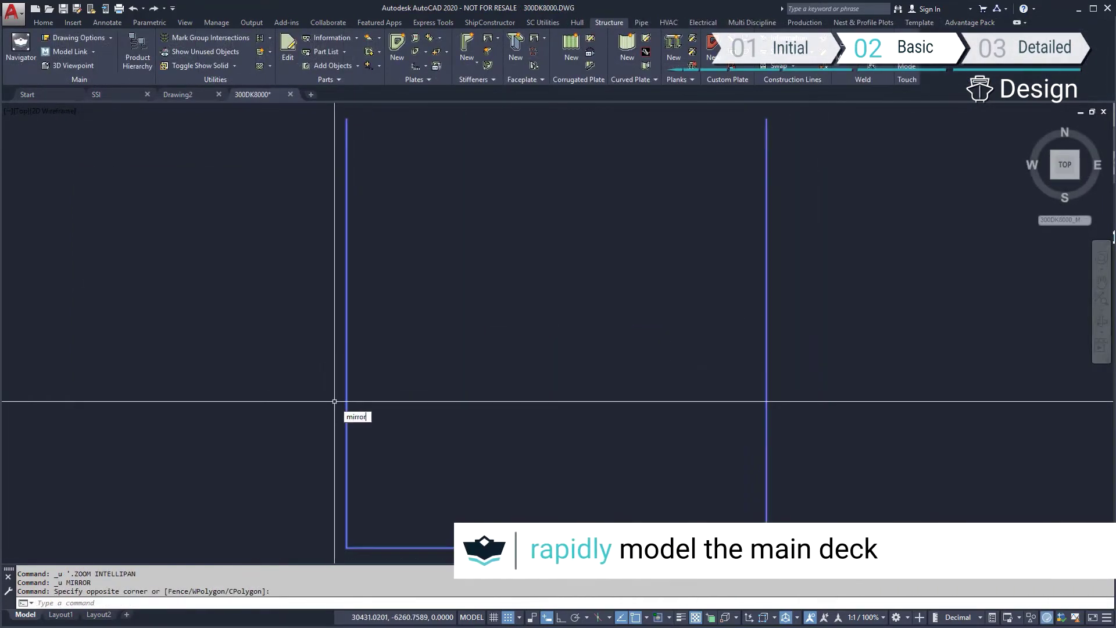
Mirror the deck outline about the line joining its two open ends, keeping the source objects.
click(347, 118)
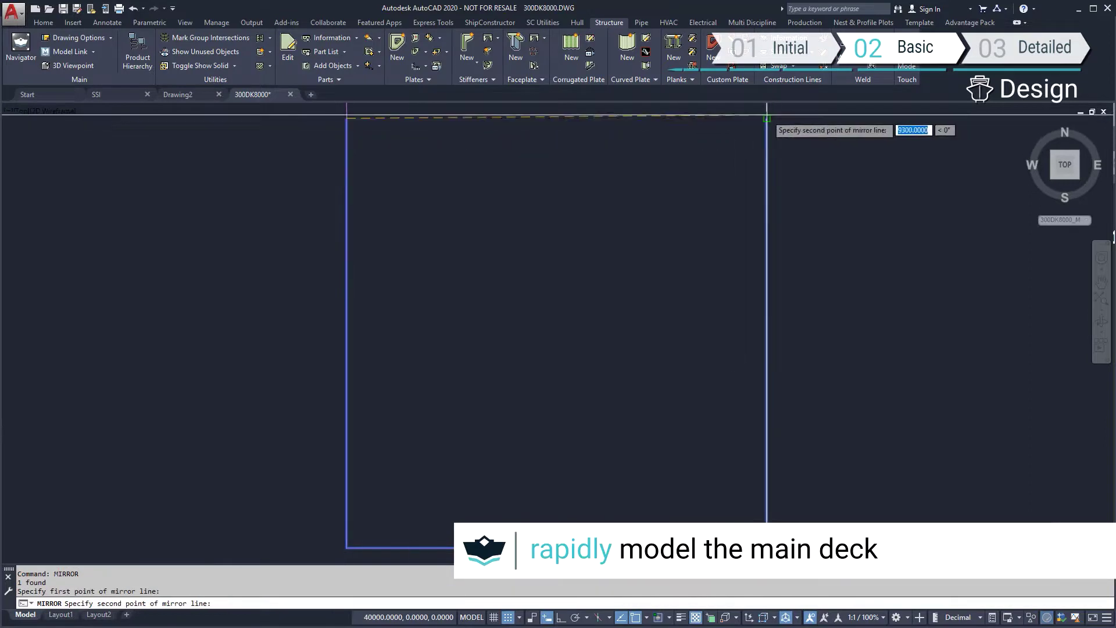
text(N)
key(Return)
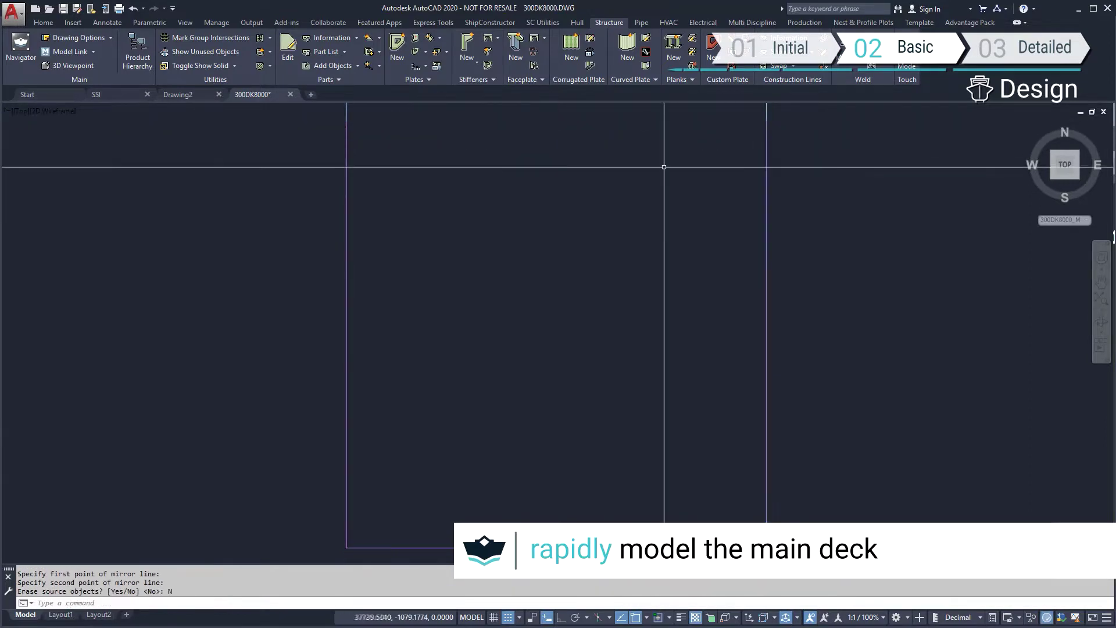
Create a plate inside the closed deck outline from PL10 stock with upward throw and the mark side down.
middle_click(663, 167)
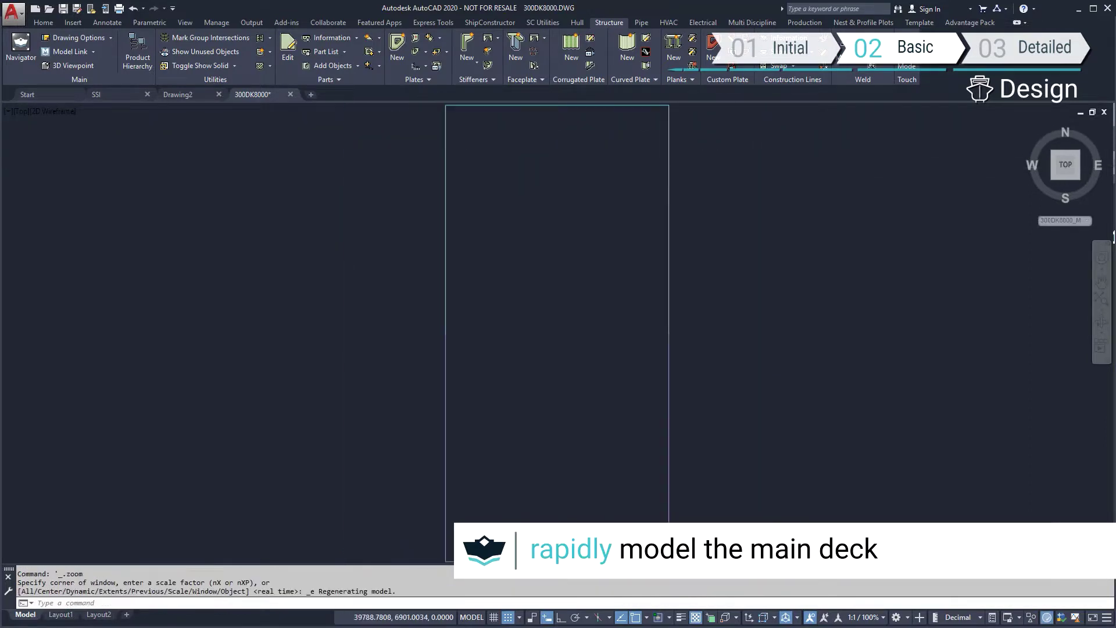
click(396, 51)
click(556, 226)
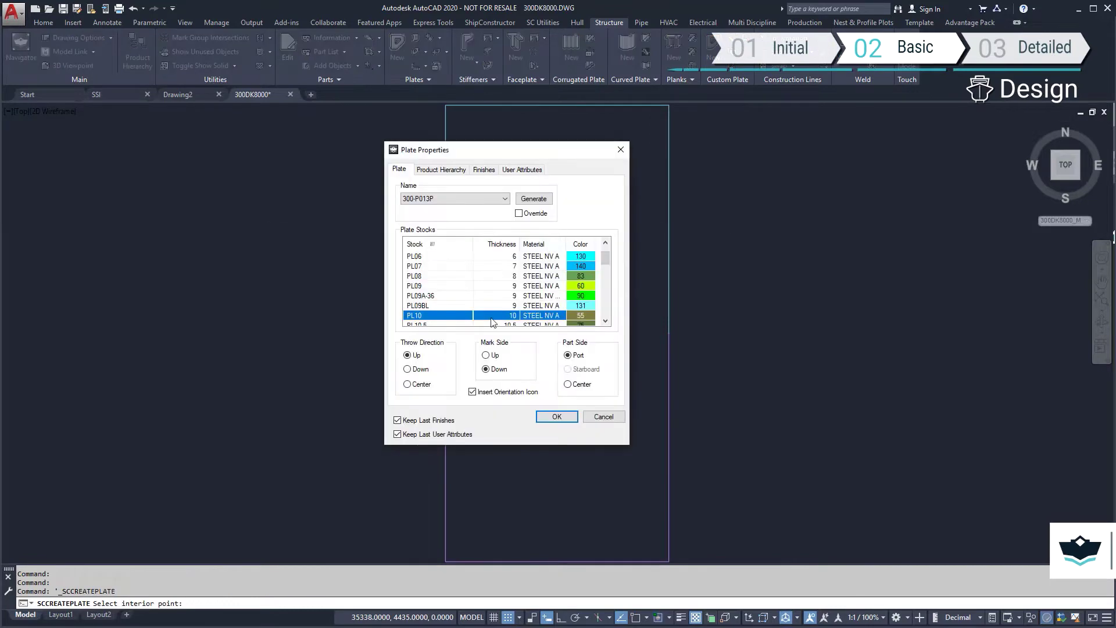
click(555, 417)
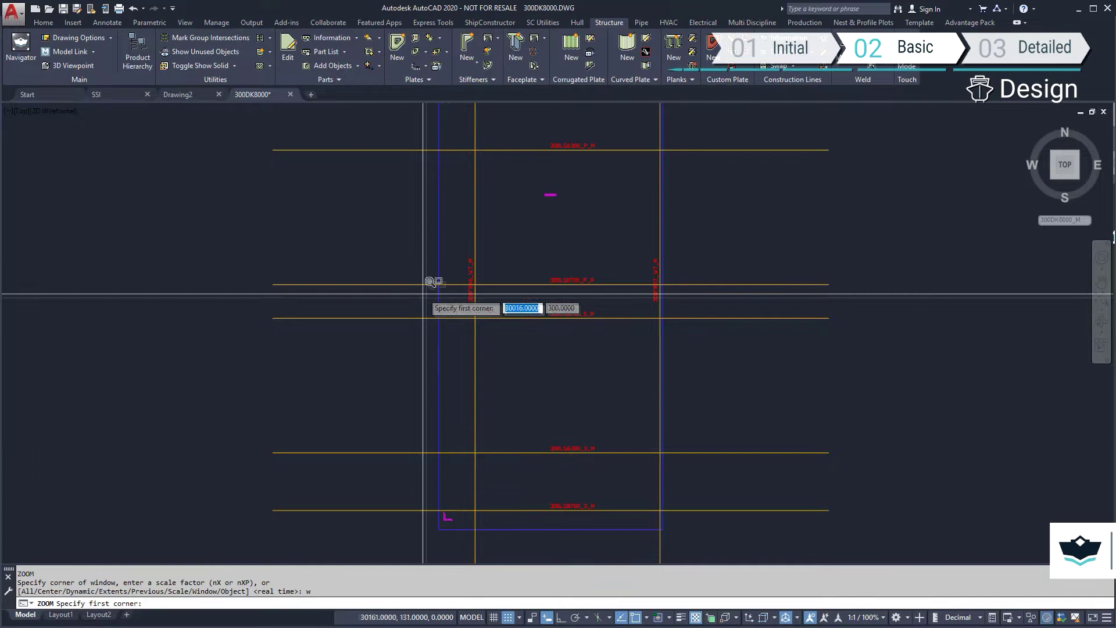
Create an HP 140x08 stiffener on the deck plate along the first datum line outboard of 300LG0700_S_M, web down and flange to port.
click(420, 286)
click(681, 531)
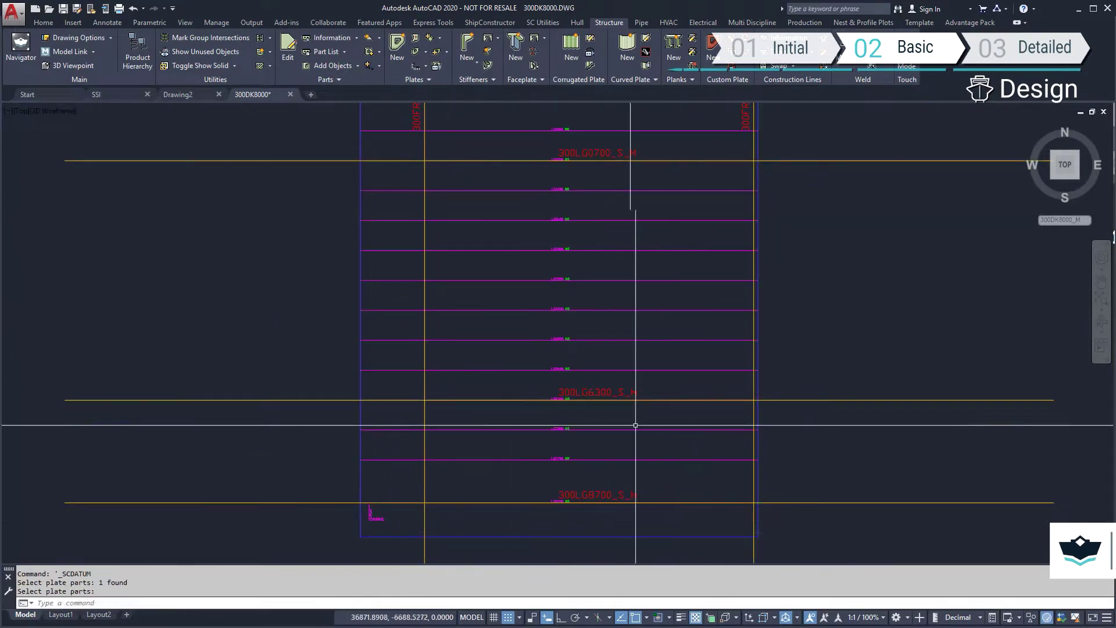
click(467, 47)
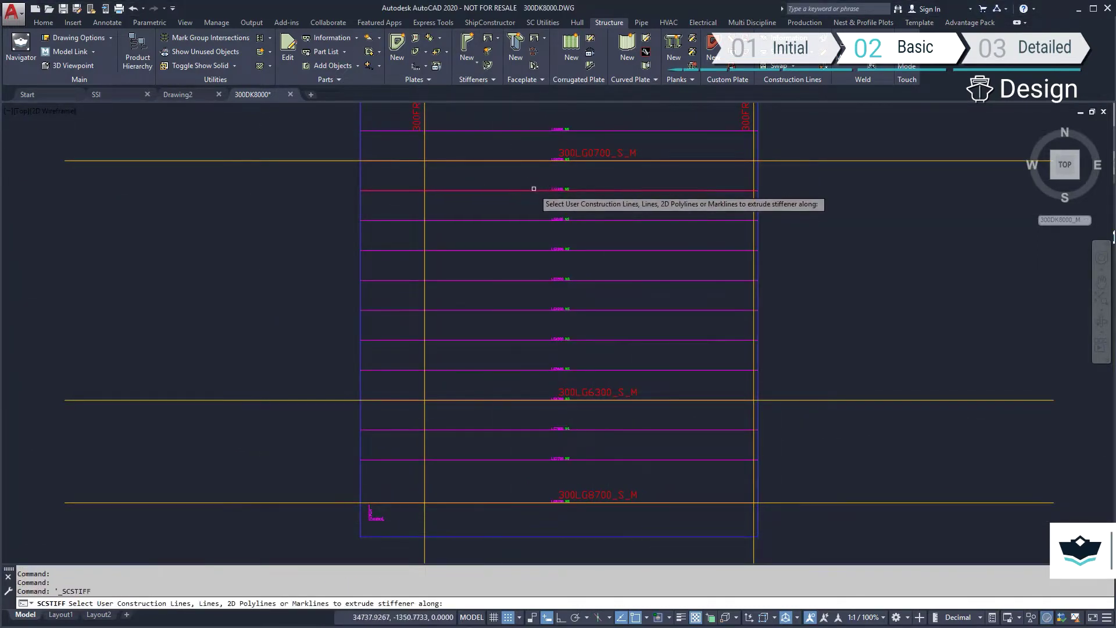
click(759, 176)
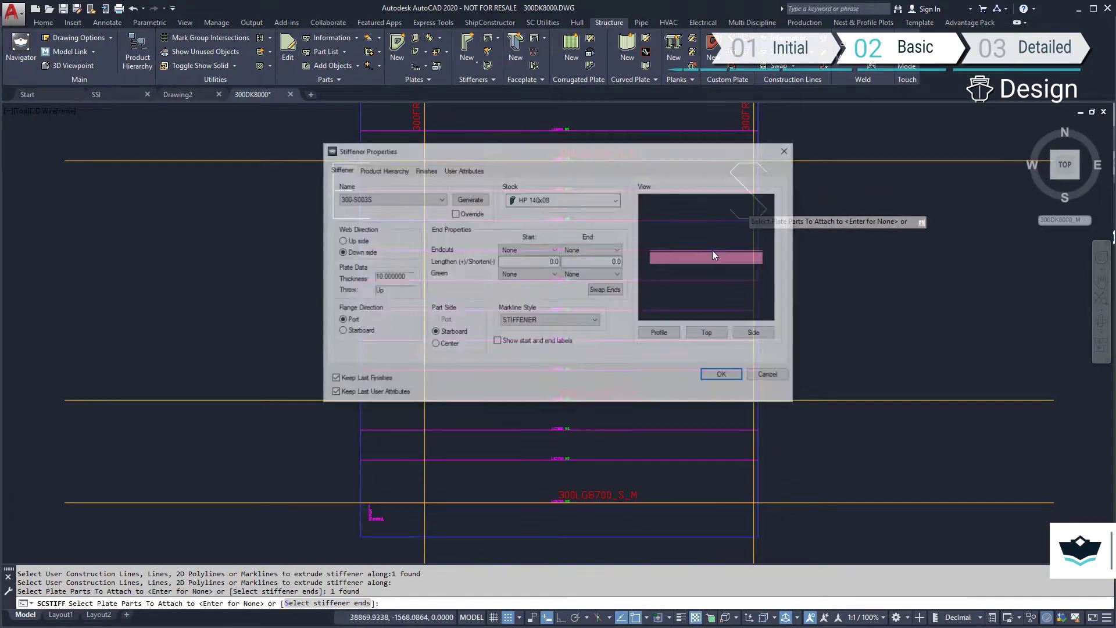
click(725, 377)
key(Return)
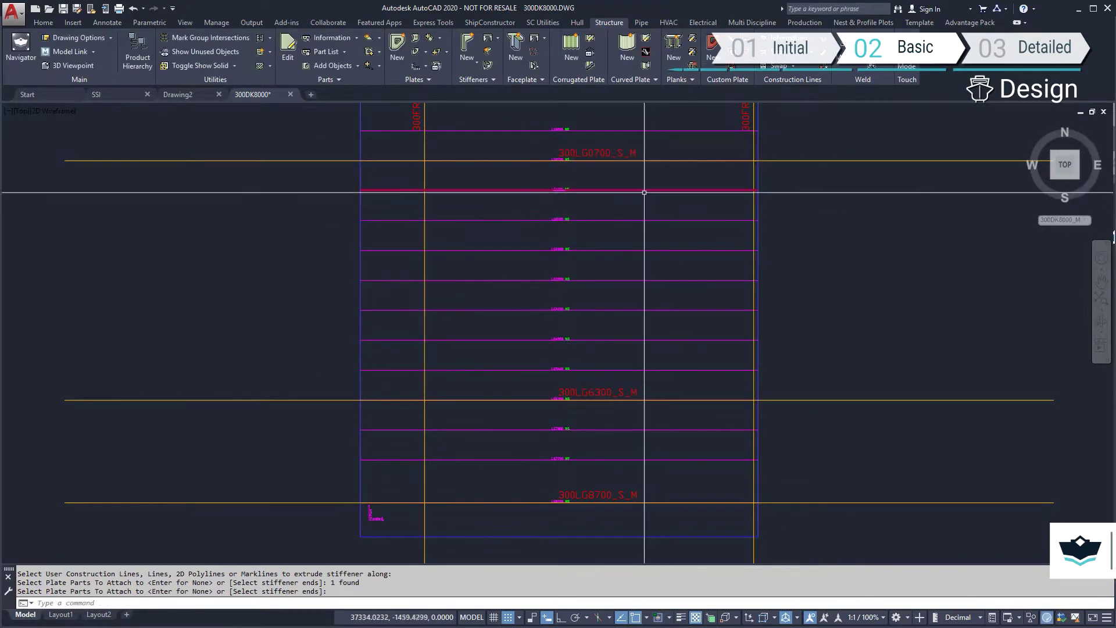
Copy the deck stiffener onto the remaining starboard datum lines and the line inboard of 300LG0700_S_M, skipping the longitudinal bulkhead lines.
text(co)
key(Return)
click(559, 190)
click(559, 220)
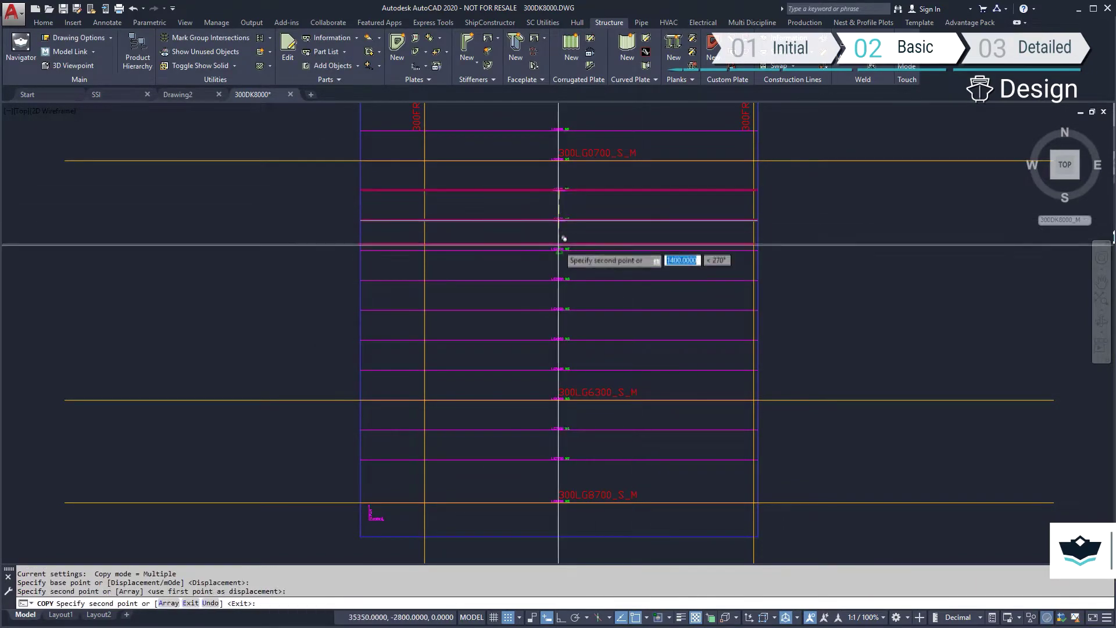
click(558, 250)
click(558, 280)
click(557, 310)
click(556, 340)
click(556, 370)
click(557, 430)
click(557, 459)
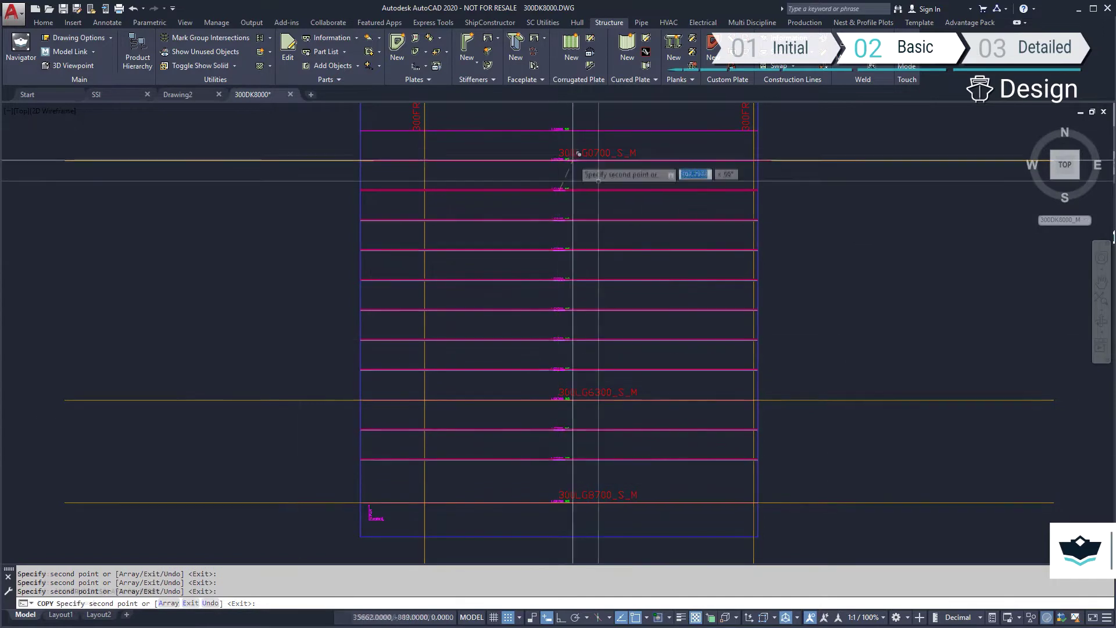
click(557, 130)
key(Return)
Mirror the starboard deck stiffeners between LG0700 and LG8700 about the centerline.
click(598, 176)
click(589, 384)
click(604, 416)
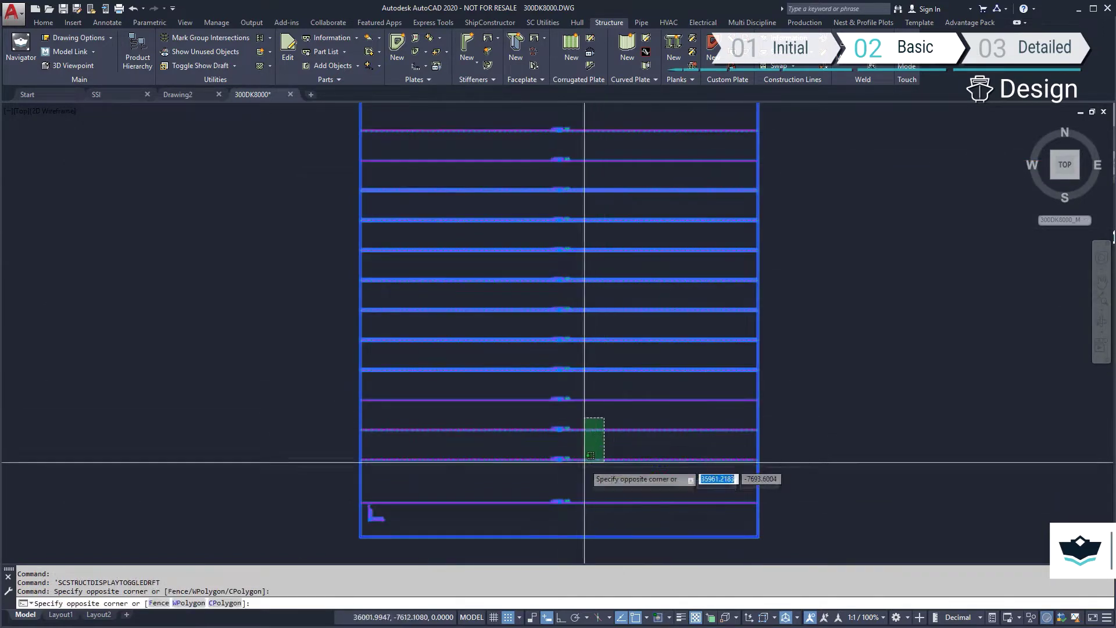
click(583, 462)
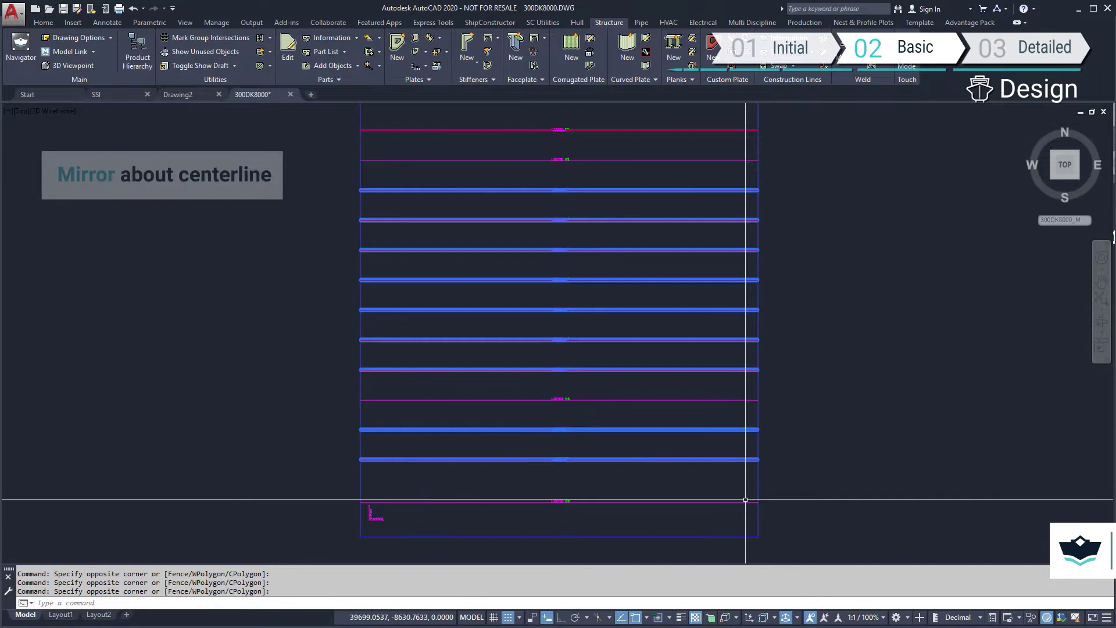
text(mi)
key(Return)
click(758, 130)
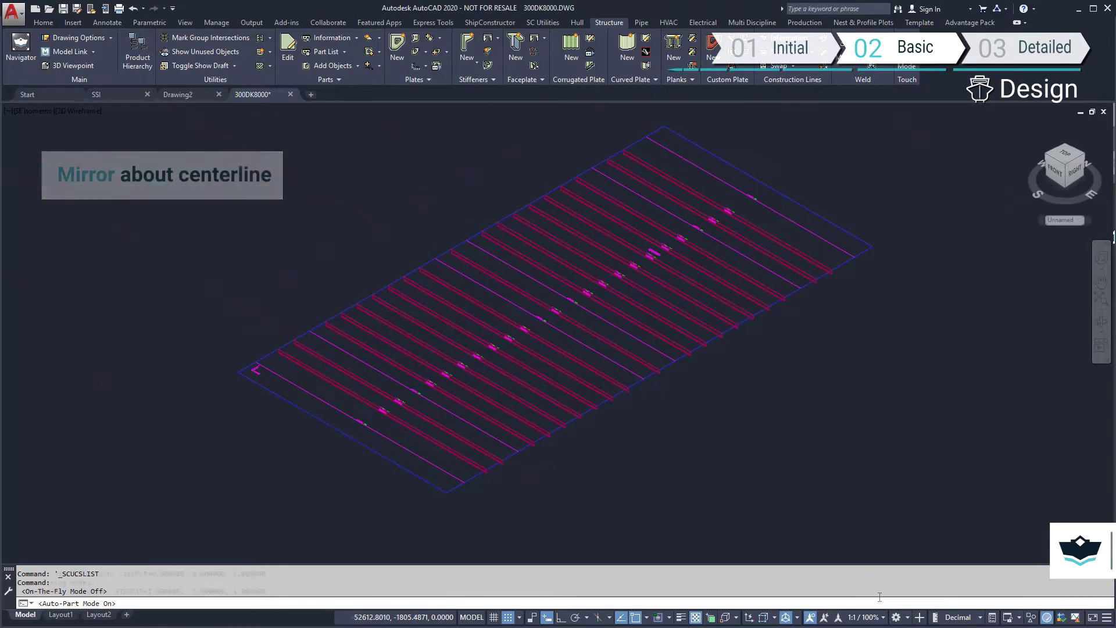
scroll(527, 485, up, 10)
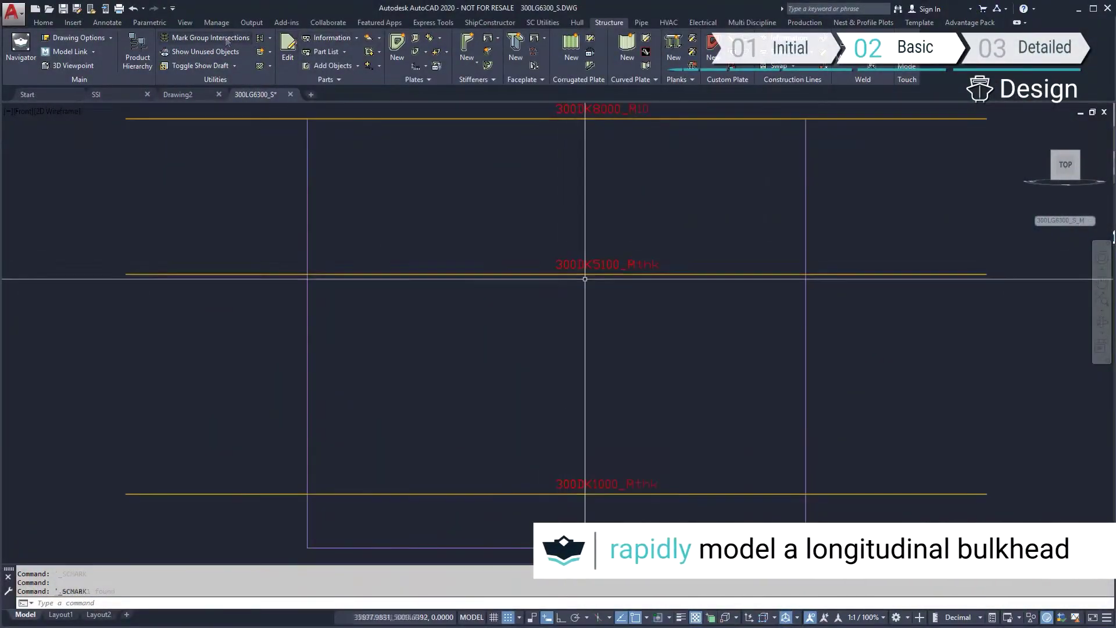
Create three plates in the 300LG6300_S bulkhead, separated at decks 5100 and 1000, and add datum lines to the two upper plates.
scroll(585, 275, up, 8)
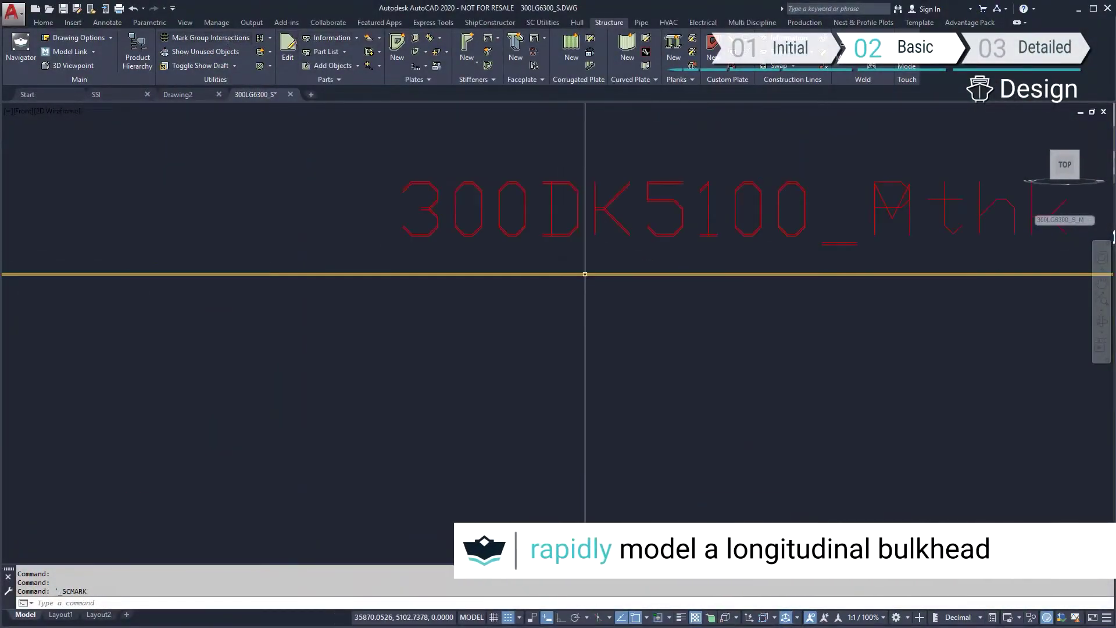
middle_click(591, 340)
middle_click(590, 340)
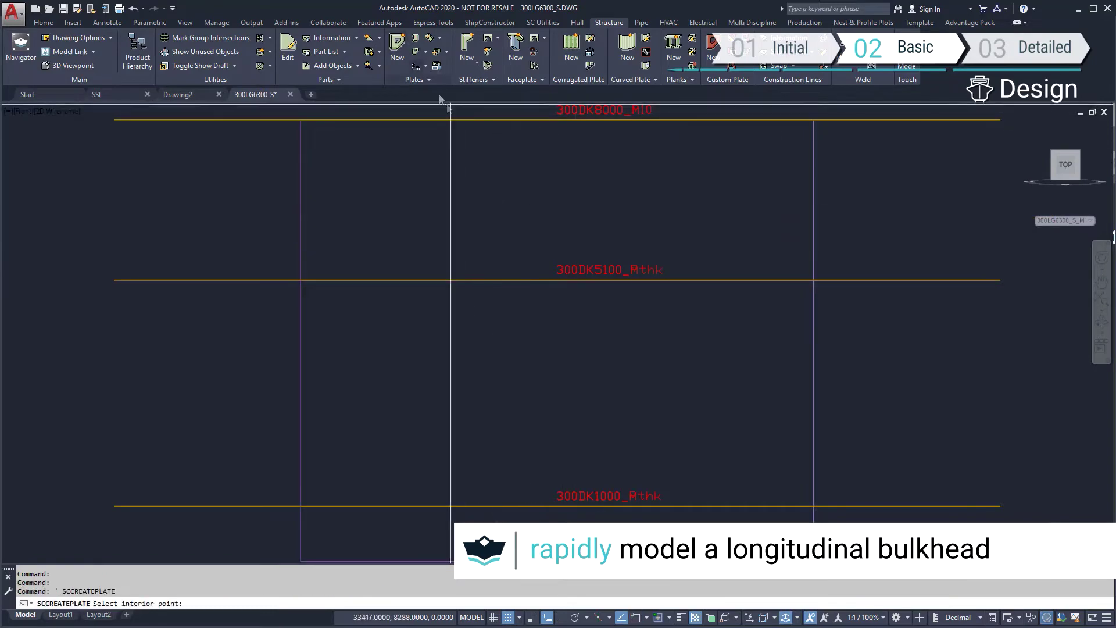
click(492, 216)
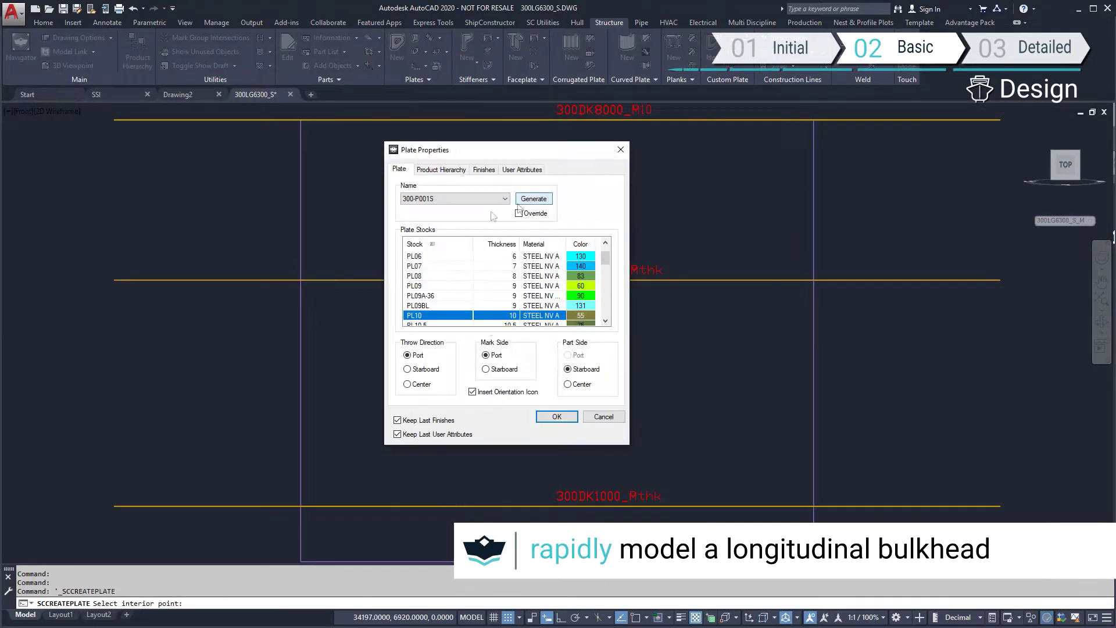
click(548, 416)
key(Return)
click(578, 398)
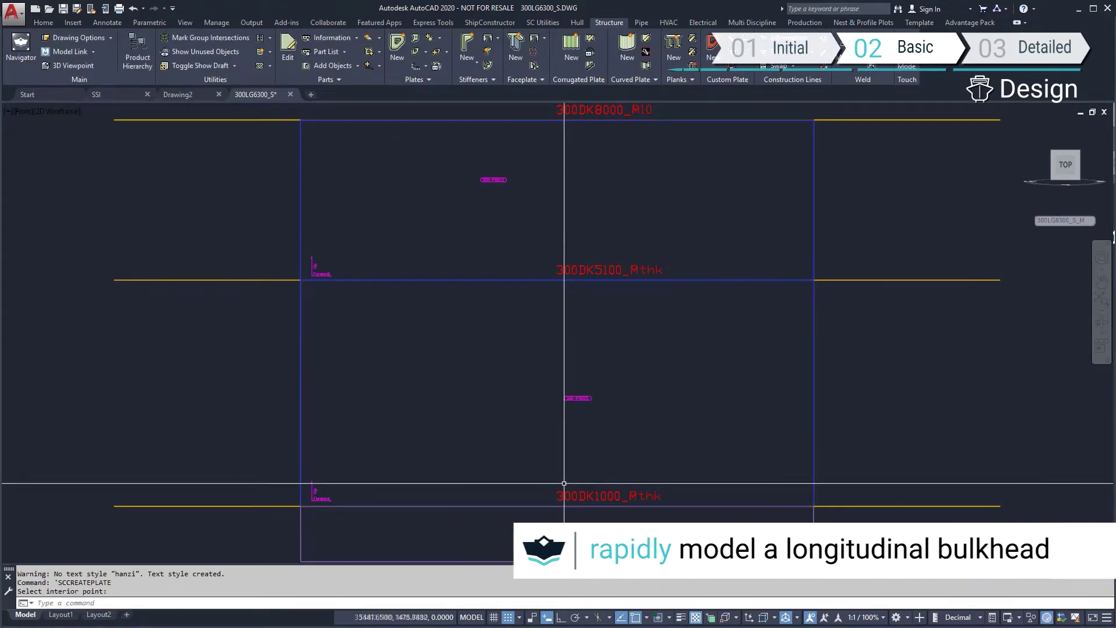
key(Return)
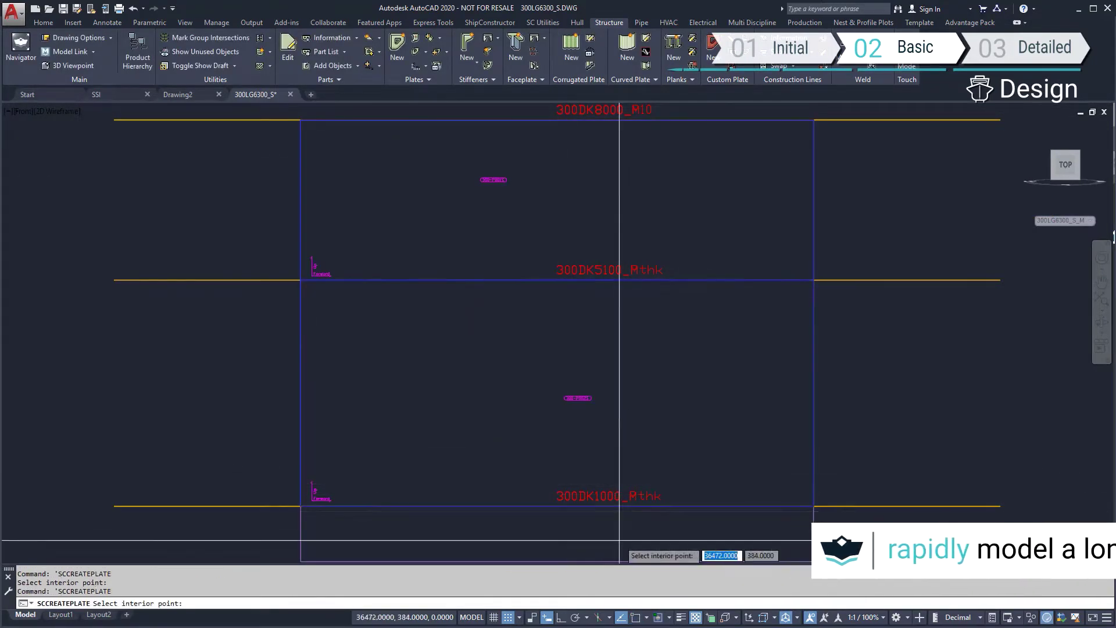
click(619, 540)
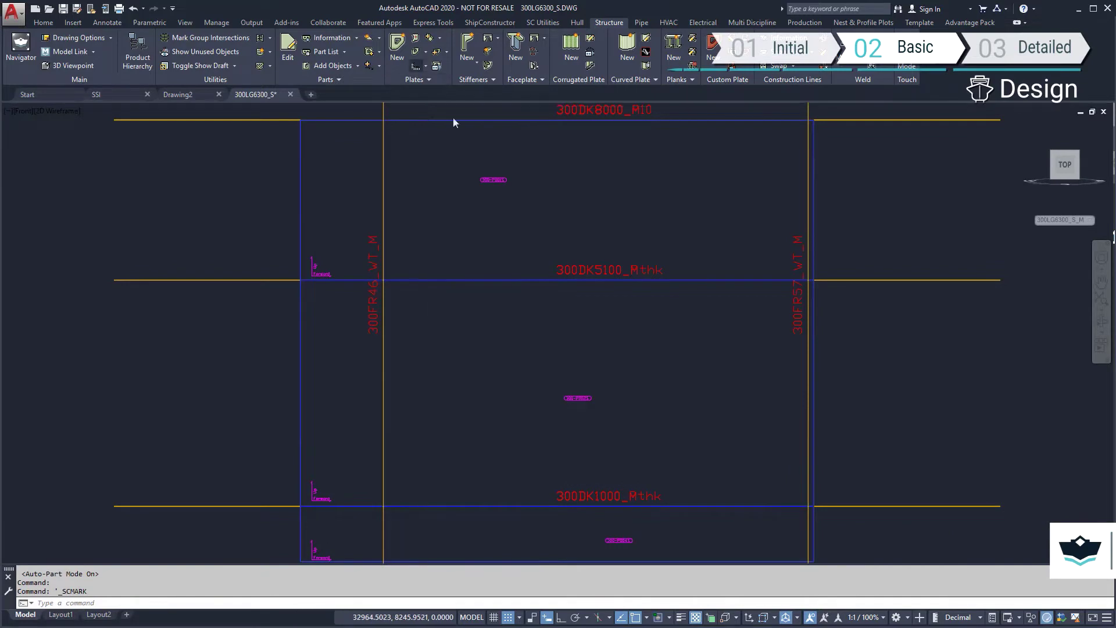
click(453, 121)
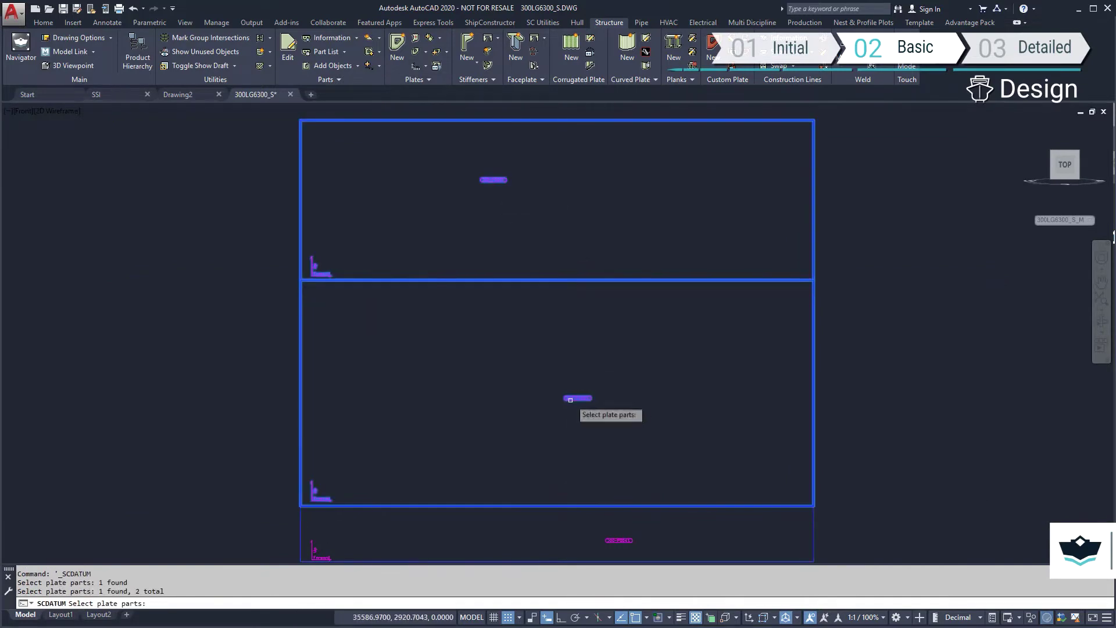
key(Return)
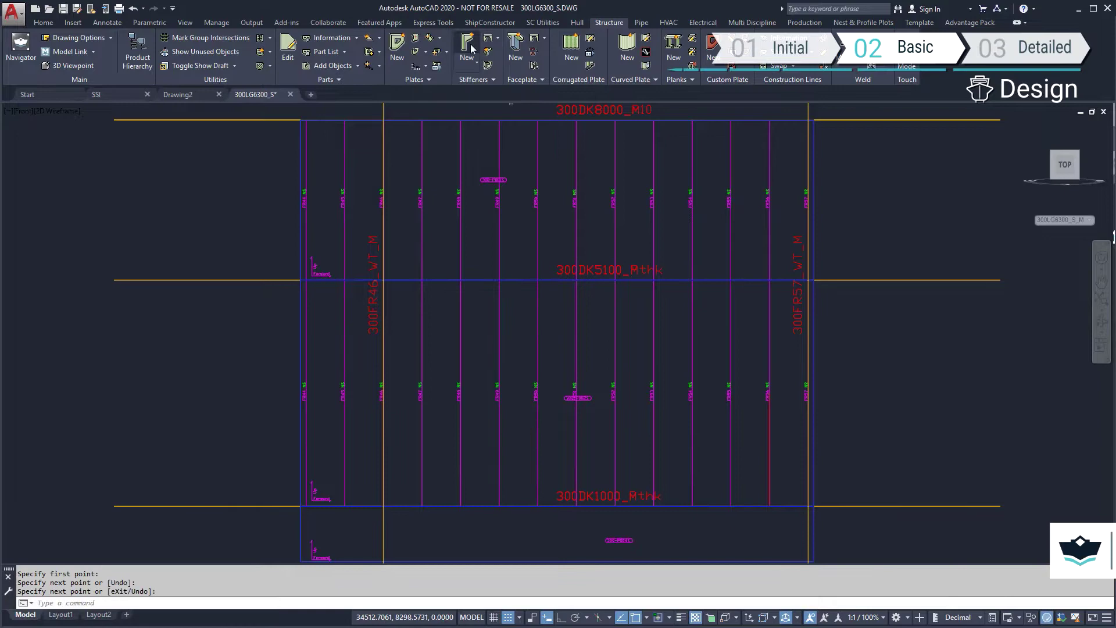
Create a vertical stiffener on the plate between decks 5100 and 1000, along the line next to FR57, choosing a different stock.
click(469, 48)
click(769, 436)
key(Return)
click(768, 354)
click(738, 375)
key(Return)
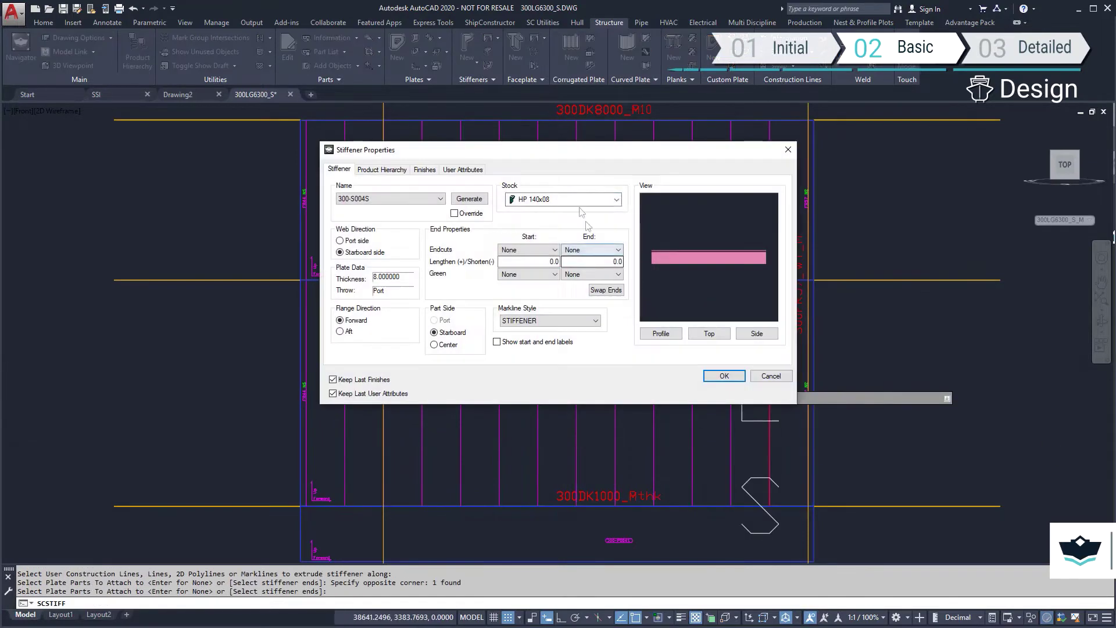
click(604, 198)
click(568, 319)
click(723, 376)
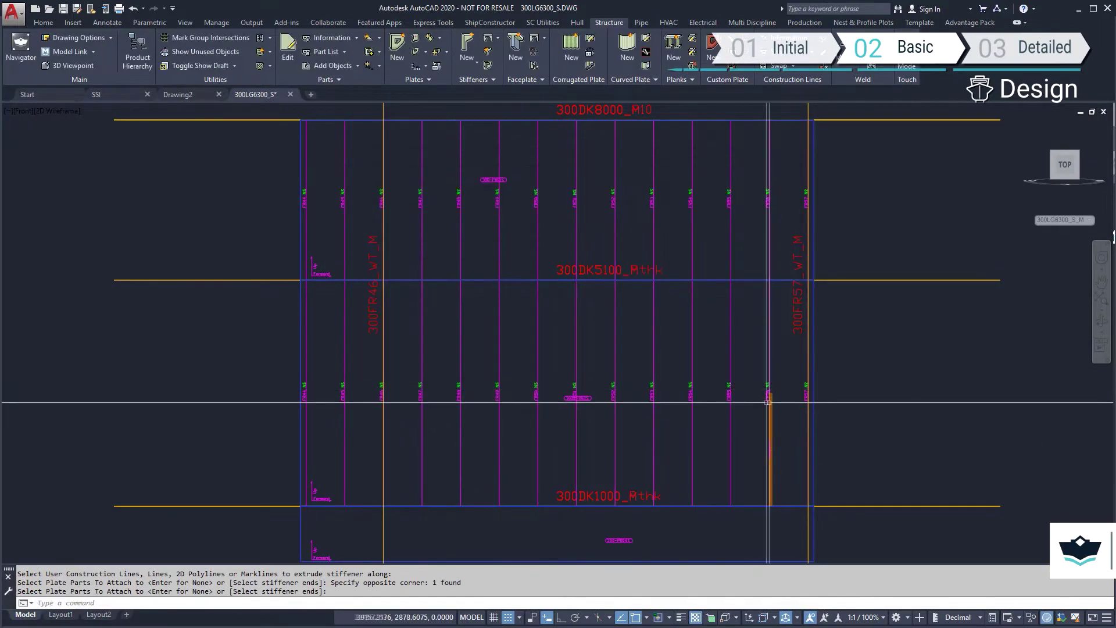
Trim the lower stiffener's start to structure plane 300DK5100_M and its end to deck 300DK1000.
click(769, 401)
right_click(750, 407)
click(775, 481)
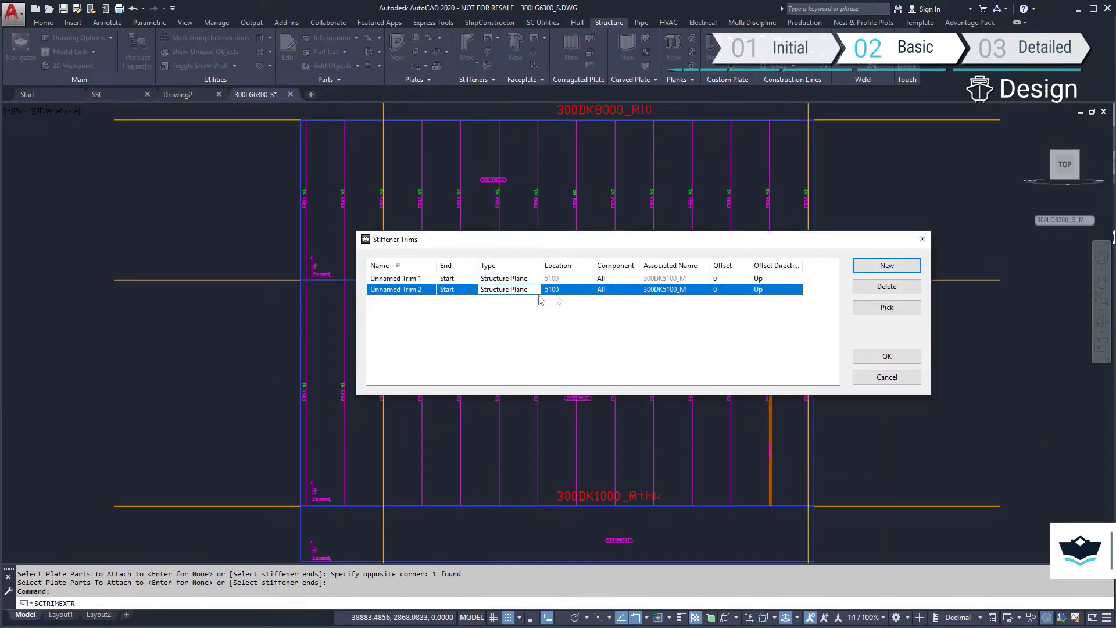
click(867, 308)
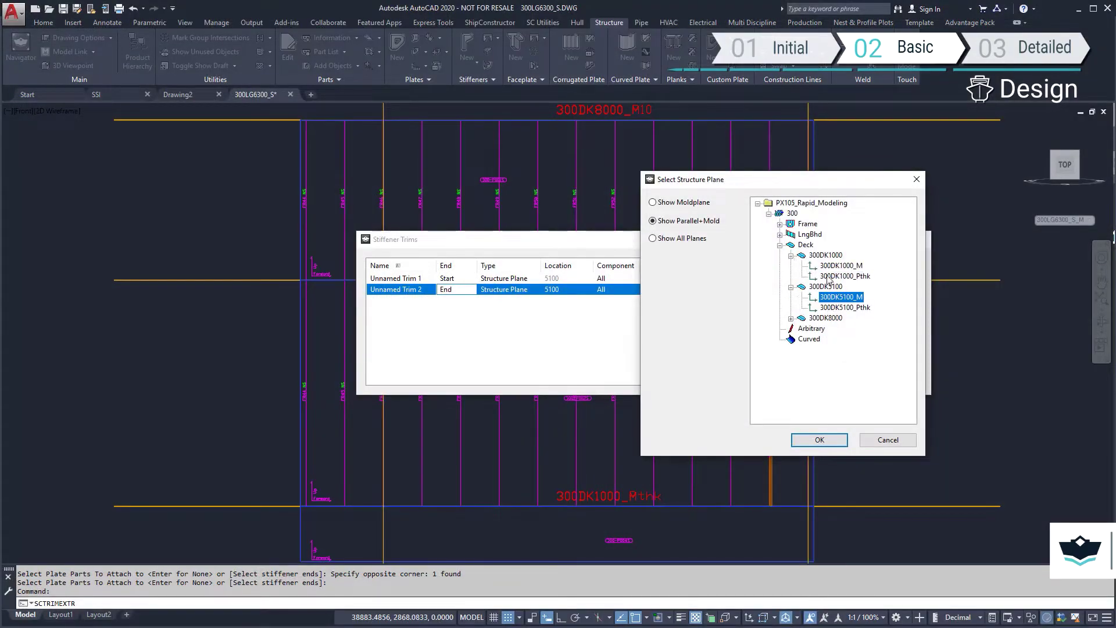
click(825, 441)
click(884, 361)
key(Escape)
key(Escape)
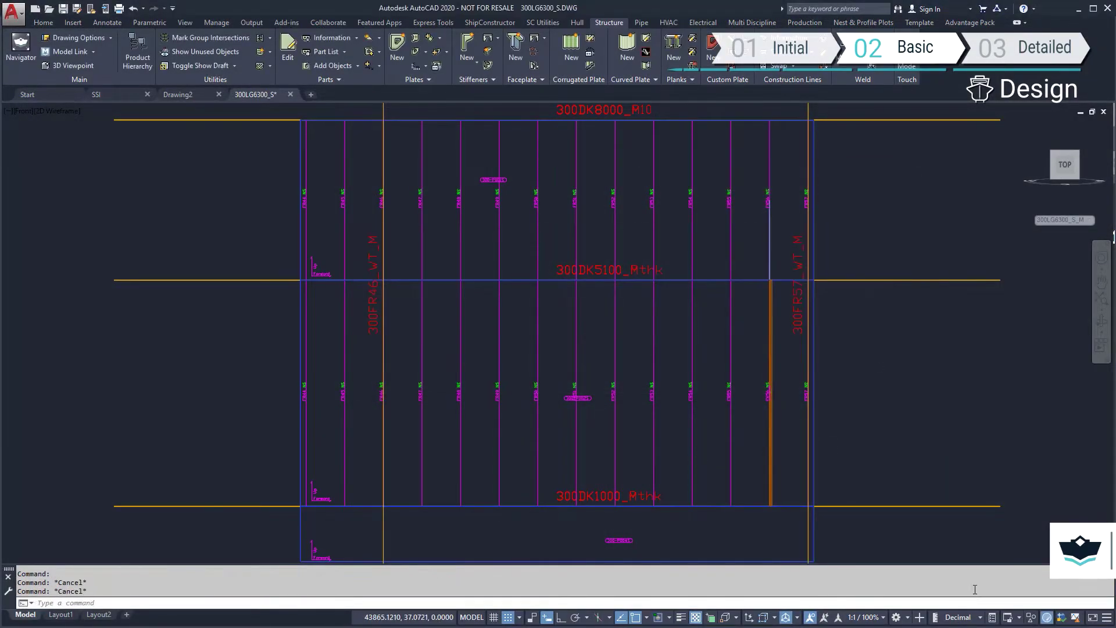
Create a vertical stiffener attached to the upper bulkhead plate along the datum line next to FR57.
click(503, 180)
right_click(517, 184)
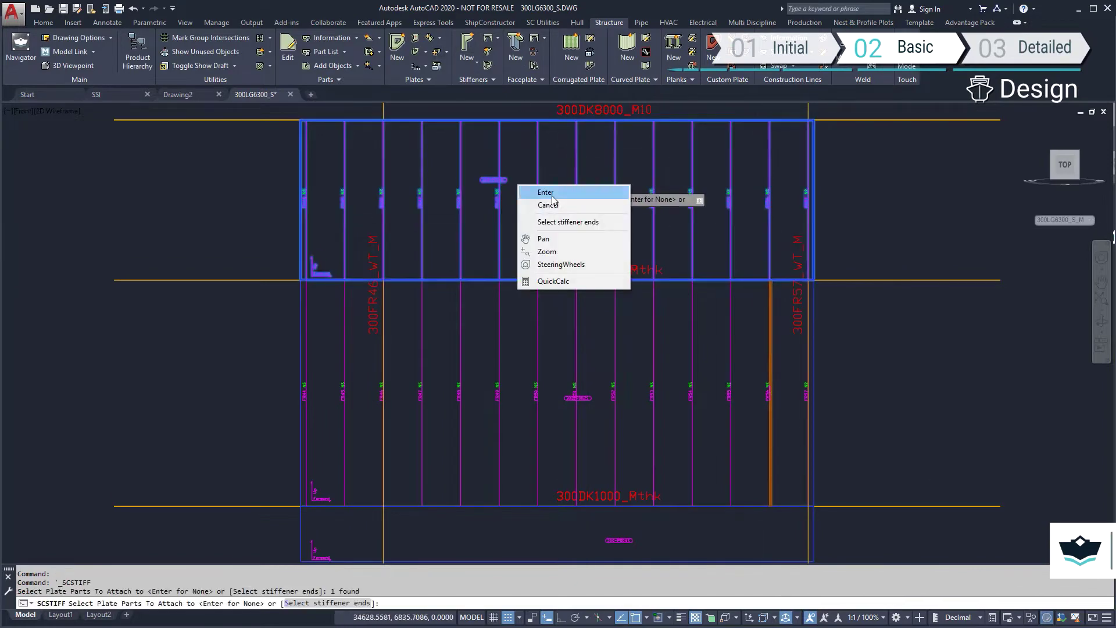
click(547, 192)
click(723, 375)
Trim the upper stiffener's end to structure plane 300DK5100_Pthk and its start to 300DK8000_M.
click(770, 277)
right_click(777, 277)
click(804, 483)
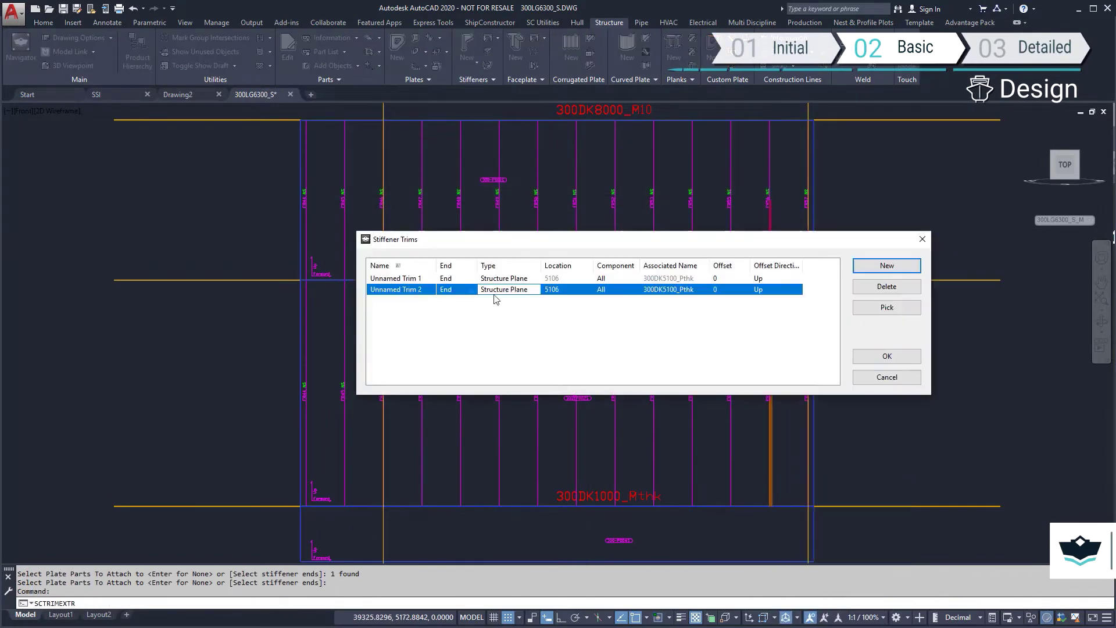
click(869, 312)
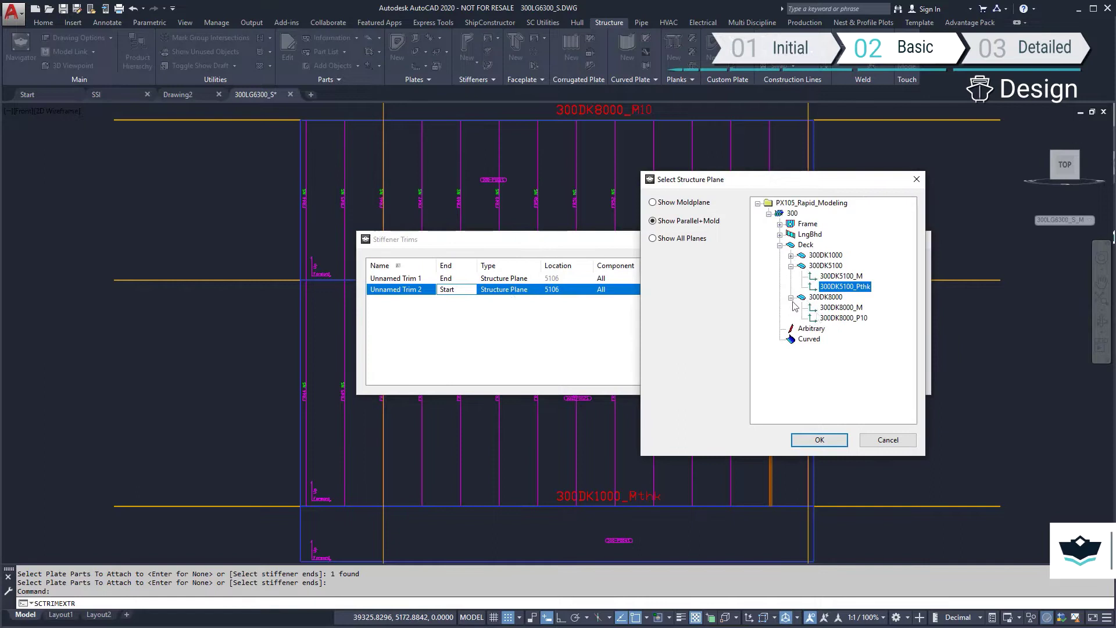
double_click(840, 308)
click(894, 355)
Copy the upper and lower vertical stiffeners together onto the bulkhead's remaining datum lines, leaving out the one at FR46.
text(cop)
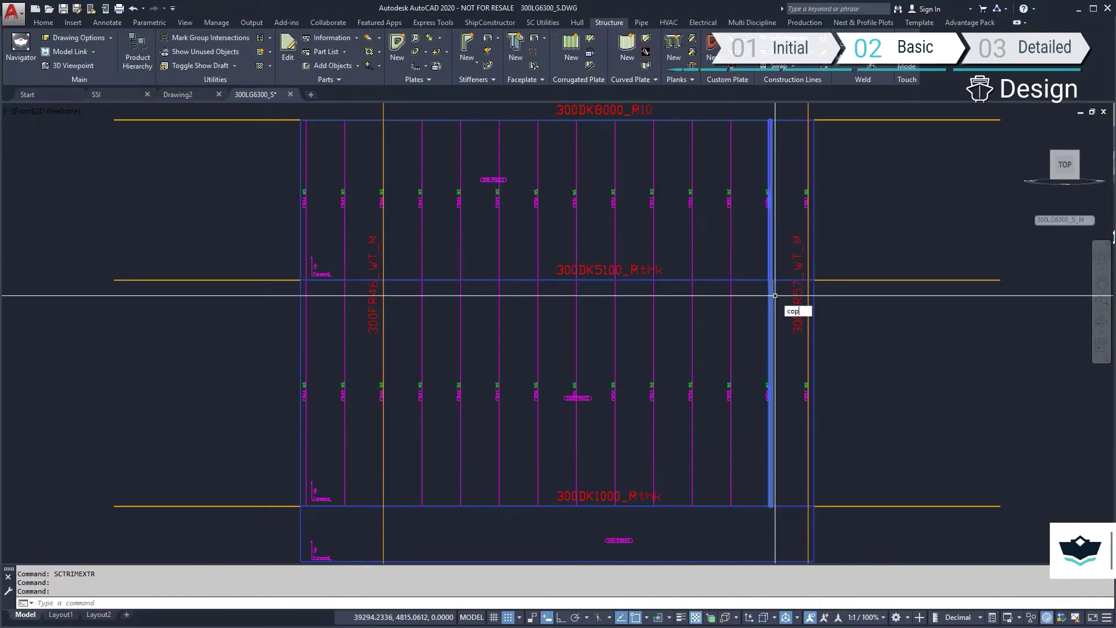
text(y)
key(Return)
click(770, 199)
click(730, 199)
click(691, 199)
click(653, 199)
click(615, 200)
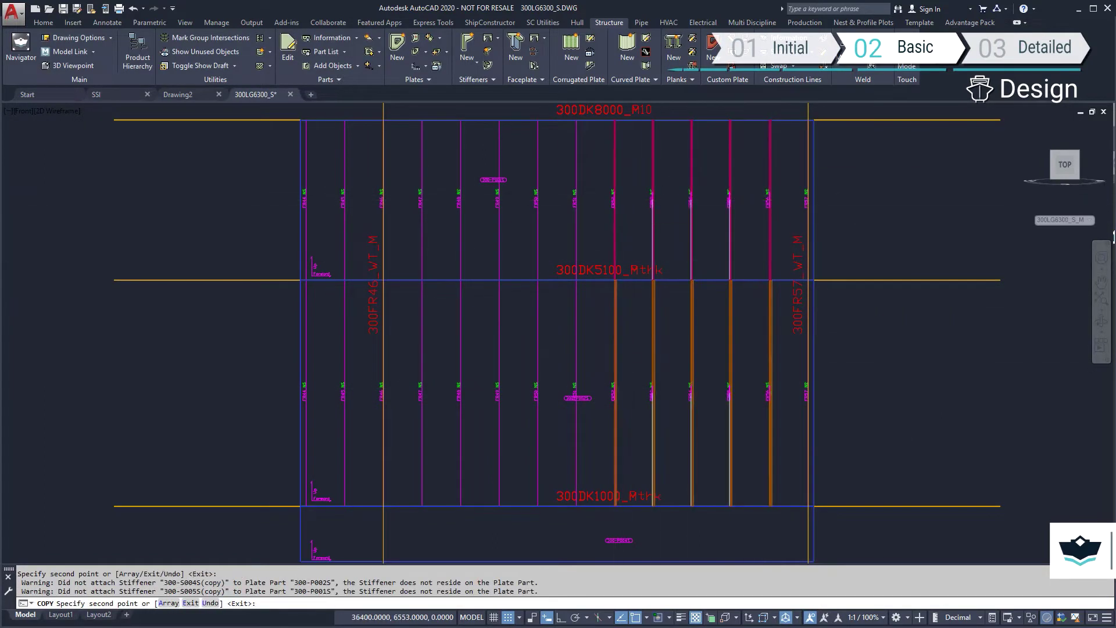
click(576, 192)
click(537, 192)
click(499, 192)
click(460, 192)
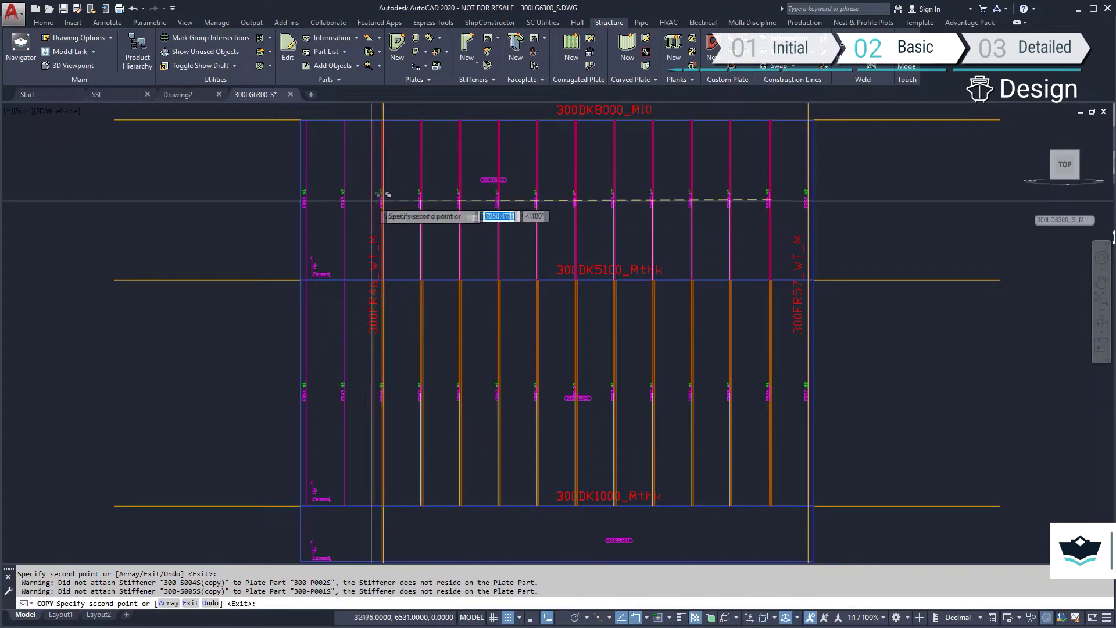
click(382, 200)
click(344, 200)
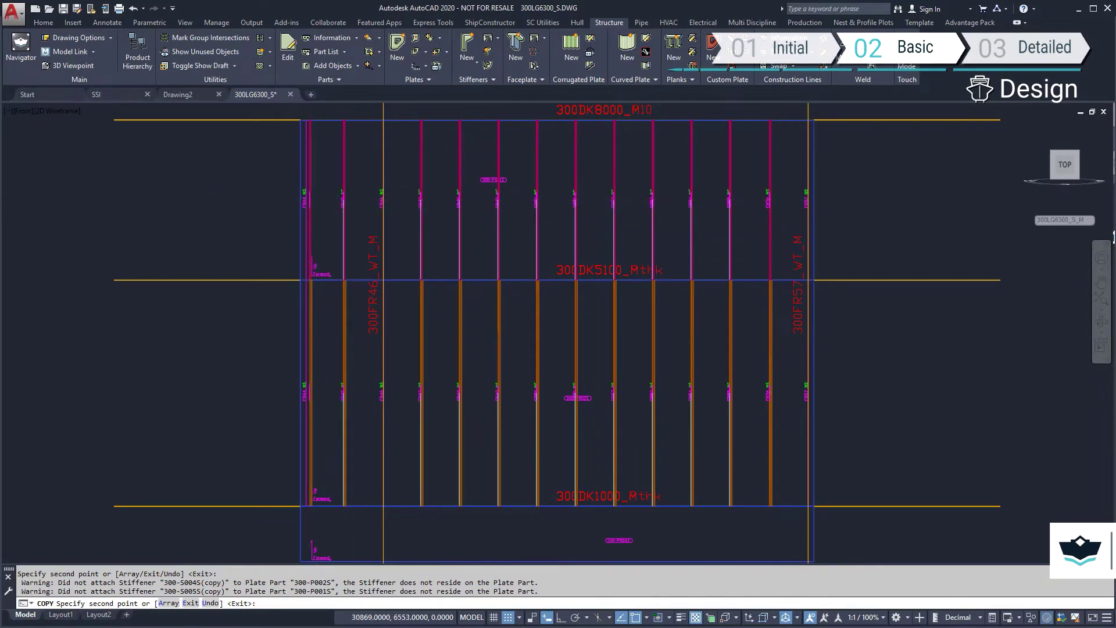
key(Return)
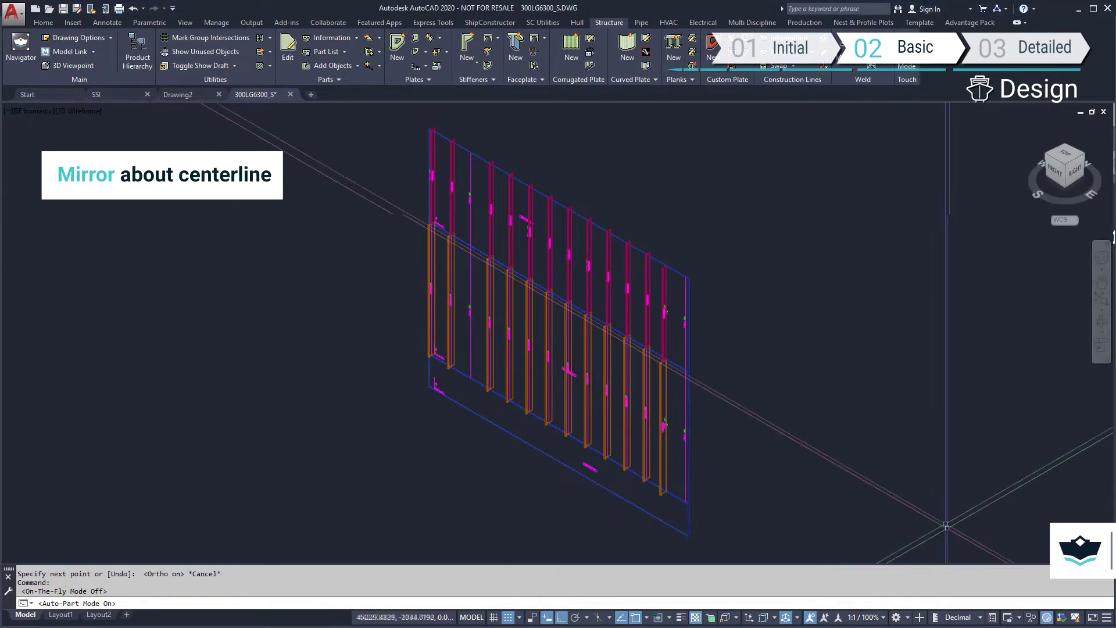
Mirror all the bulkhead's plates and stiffeners about the ship's centerline, starting the mirror line at 0,0.
click(767, 519)
click(415, 132)
text(mirror)
key(Return)
text(0,0)
key(Return)
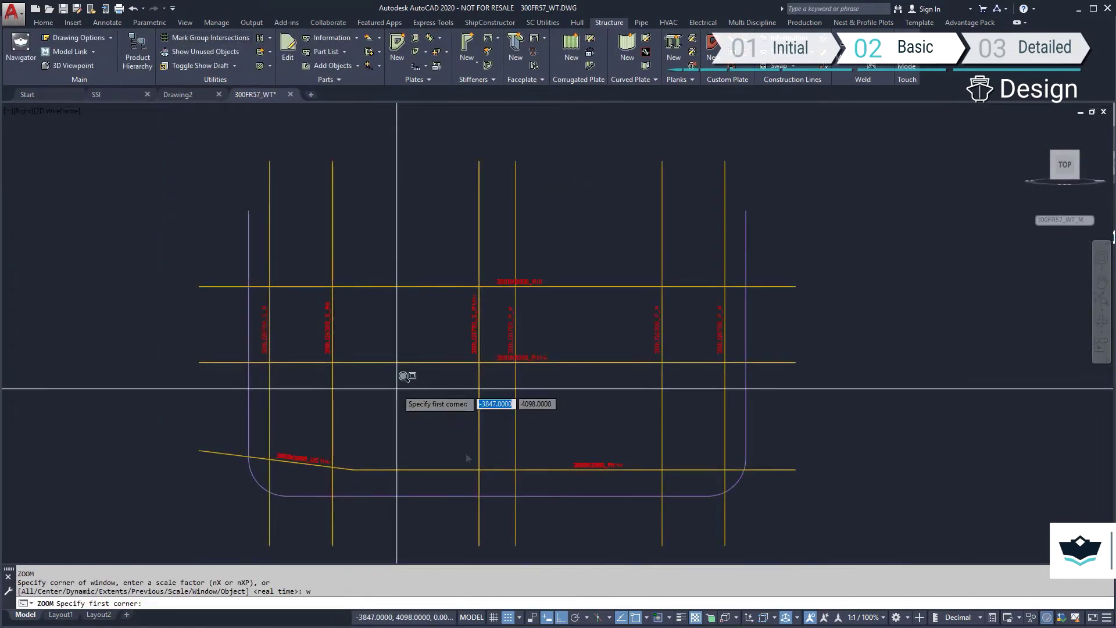
Create the bottom, bilge and side plates of frame FR57 from interior points between the hull, decks and longitudinal bulkheads.
click(506, 506)
click(228, 205)
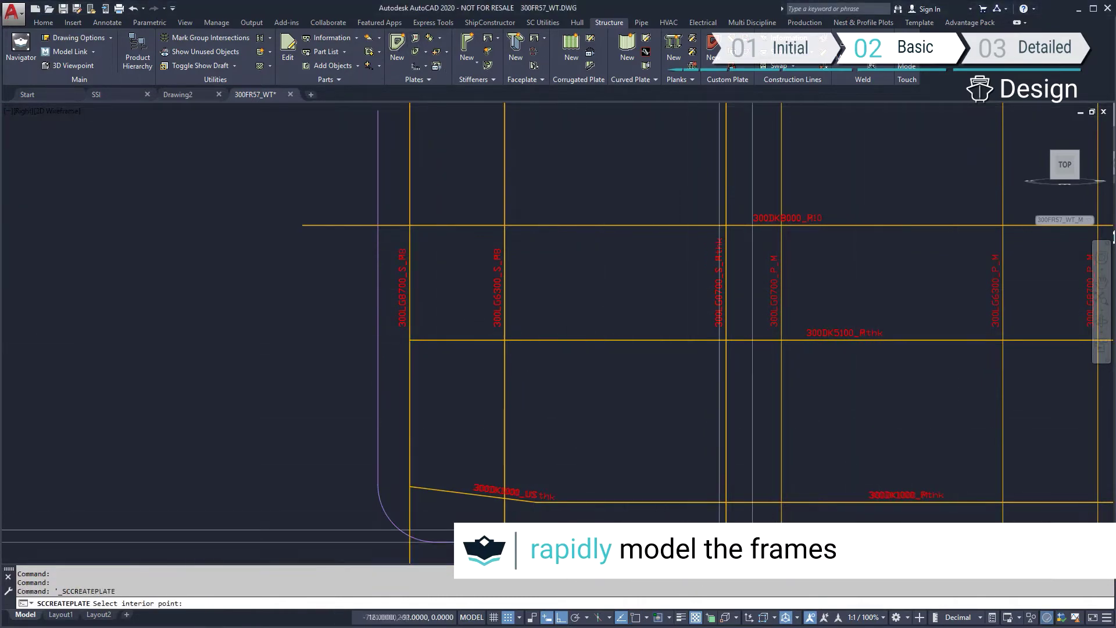
click(741, 526)
click(558, 418)
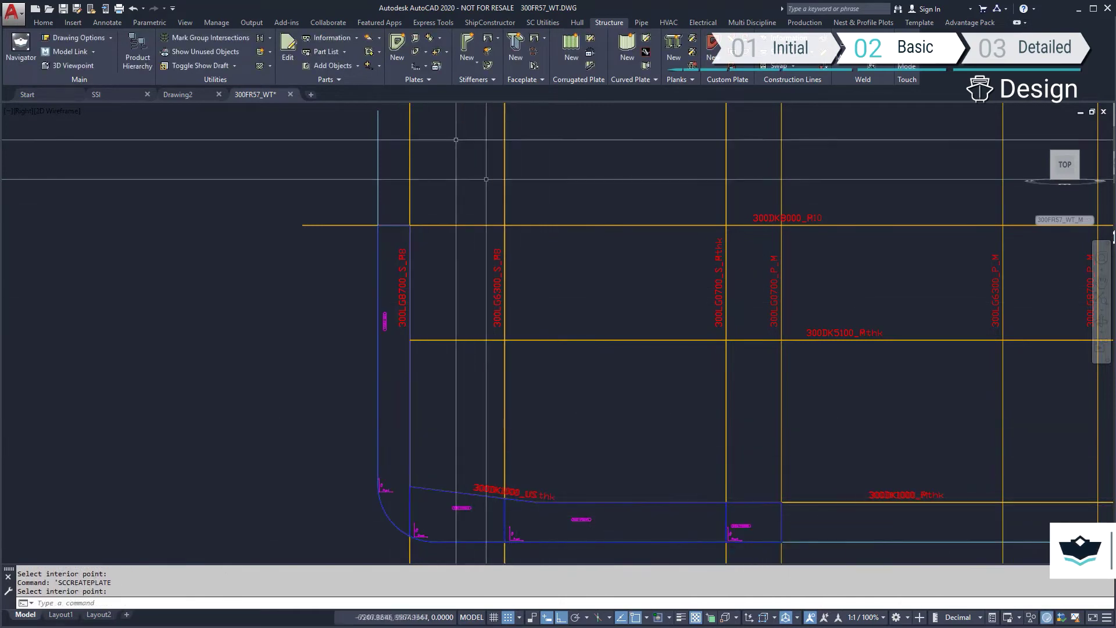
Generate stiffener datum lines on all of frame FR57's bottom, bilge and side plates.
click(792, 531)
click(375, 314)
key(Return)
Draw a circle of radius 200 midway up the bottom plate's datum line nearest 300LG0700_S, and copy it to other datum lines.
text(circle)
key(Return)
click(698, 521)
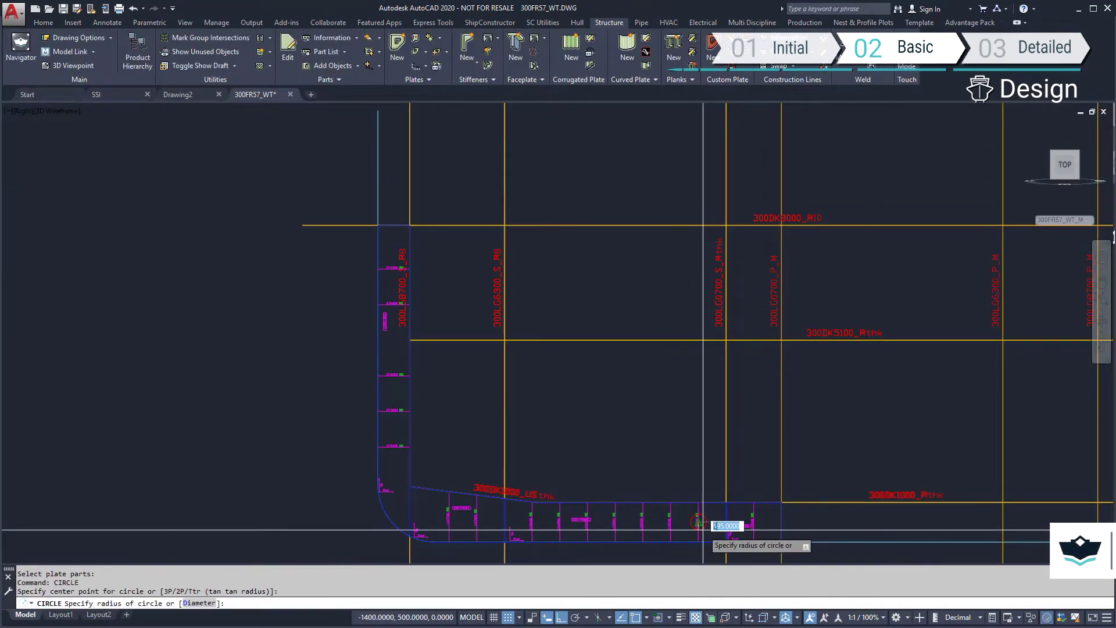
text(200)
key(Return)
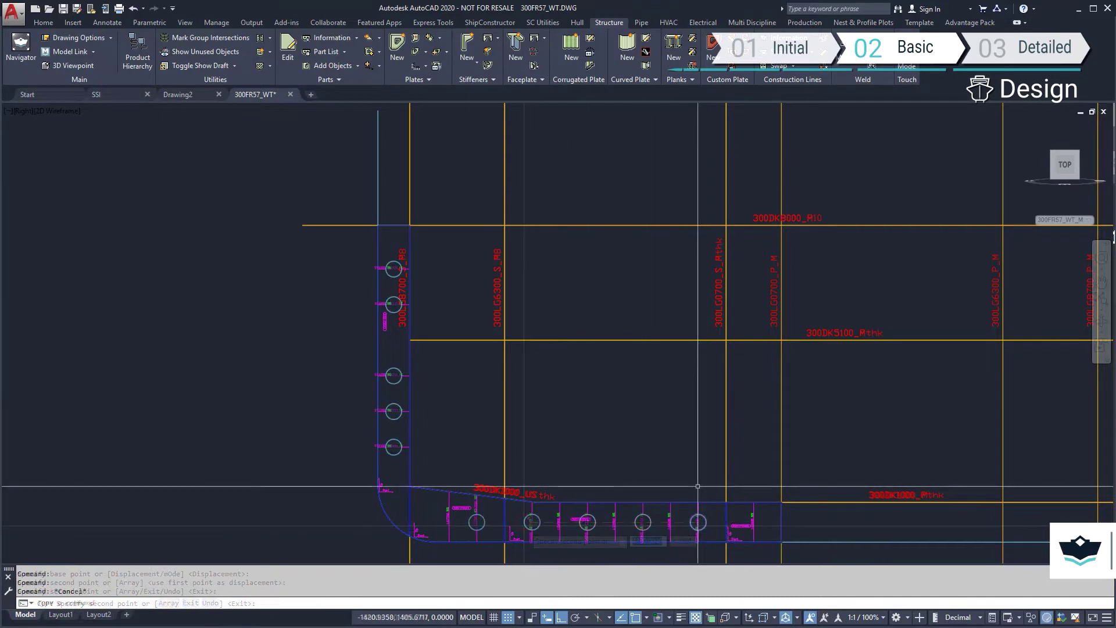
Hide the draft objects and mirror the starboard plates of frame FR57 about the centerline, keeping the source objects.
click(198, 65)
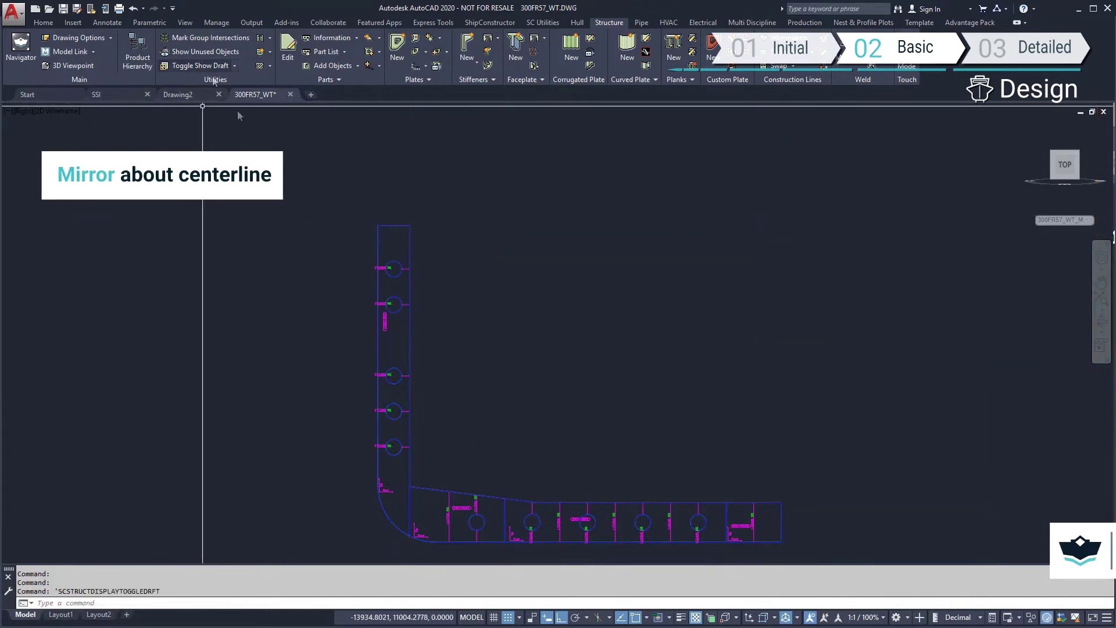
click(338, 175)
click(812, 550)
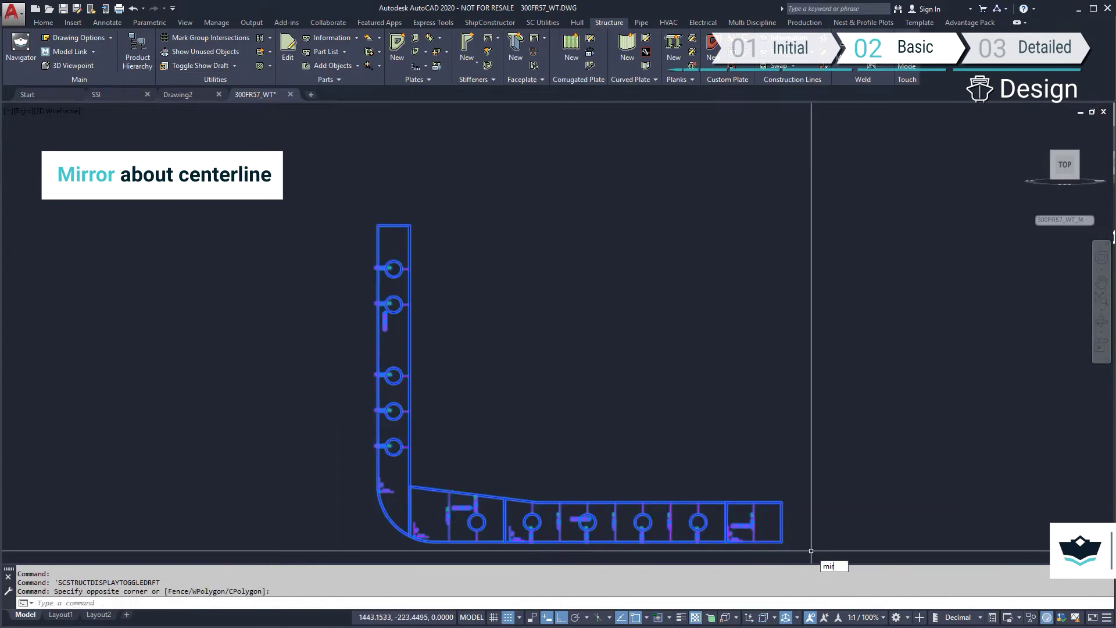
click(753, 540)
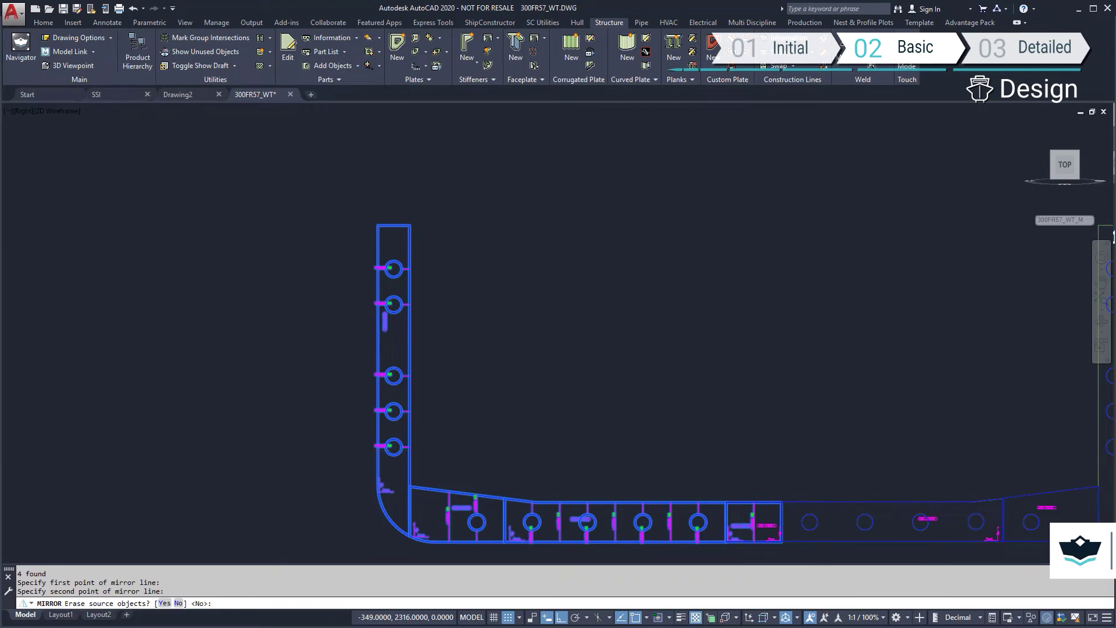
text(n)
key(Return)
middle_click(737, 421)
middle_click(737, 421)
Replicate the complete set of FR57 frame plates to all other frames in unit 300.
click(891, 485)
click(305, 243)
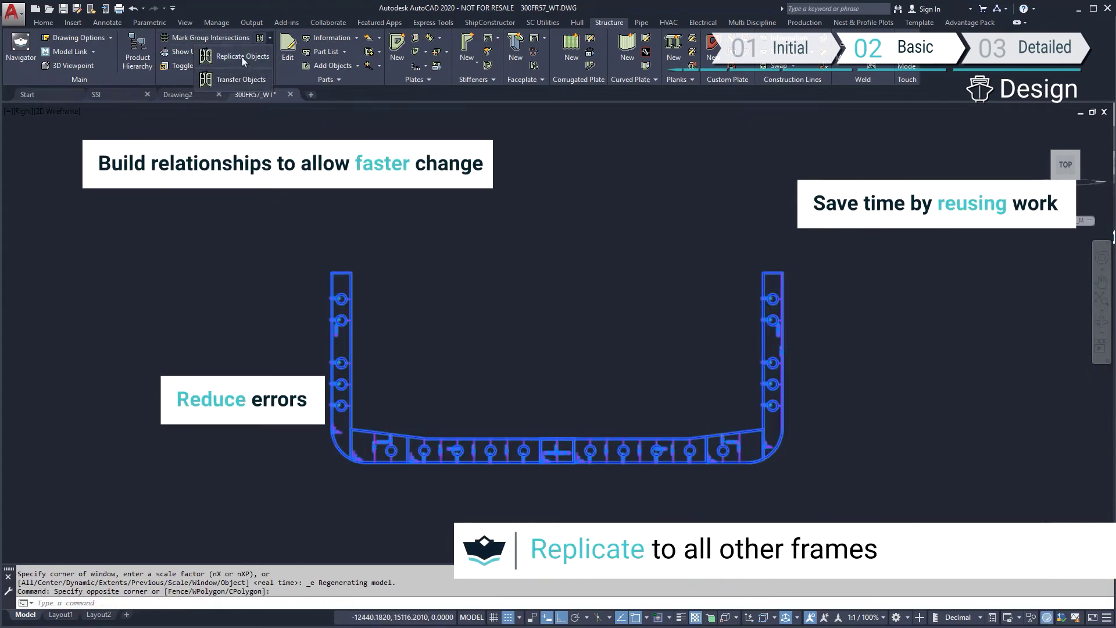
click(243, 58)
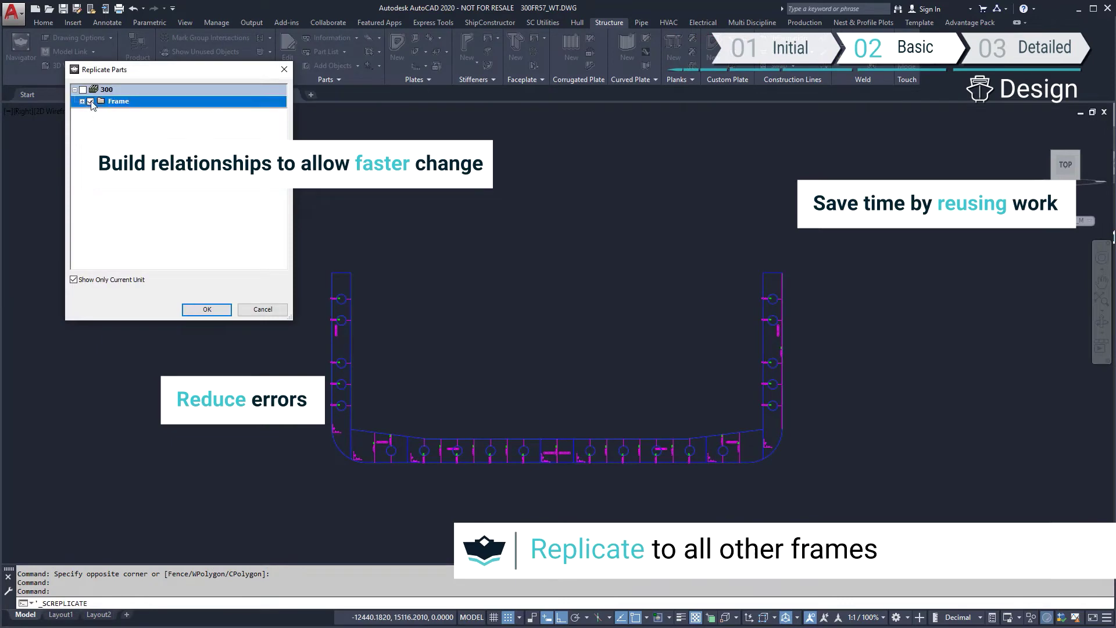
click(193, 310)
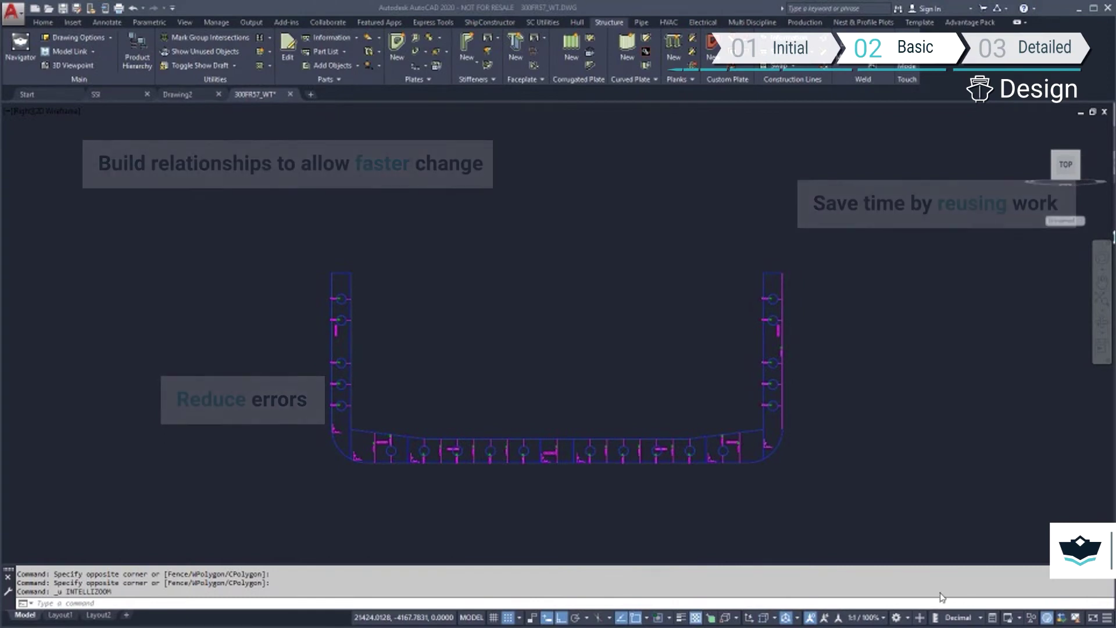
Create two plates between decks 8000 and 5100 outboard of 300LG0700_S, and one below deck 5100 between 300LG8700_S and 300LG6300_S.
click(397, 46)
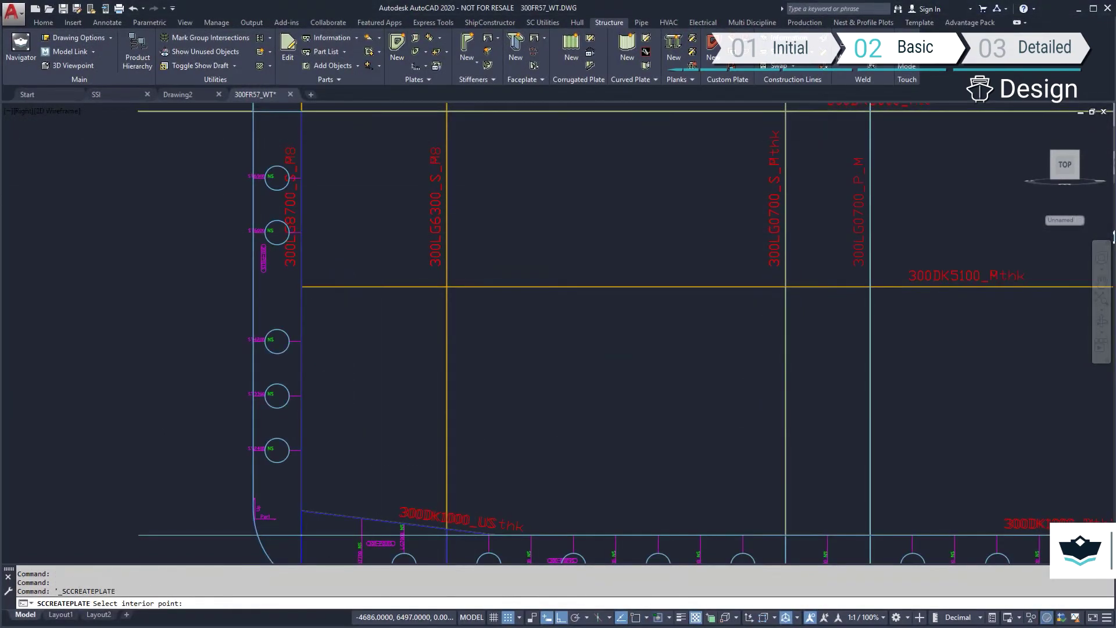
click(544, 203)
right_click(405, 218)
click(418, 225)
click(381, 222)
right_click(416, 390)
click(430, 398)
Add the Tight cutouts for the HP 140x08 deck stiffeners to the three new FR57 plates.
scroll(462, 392, down, 2)
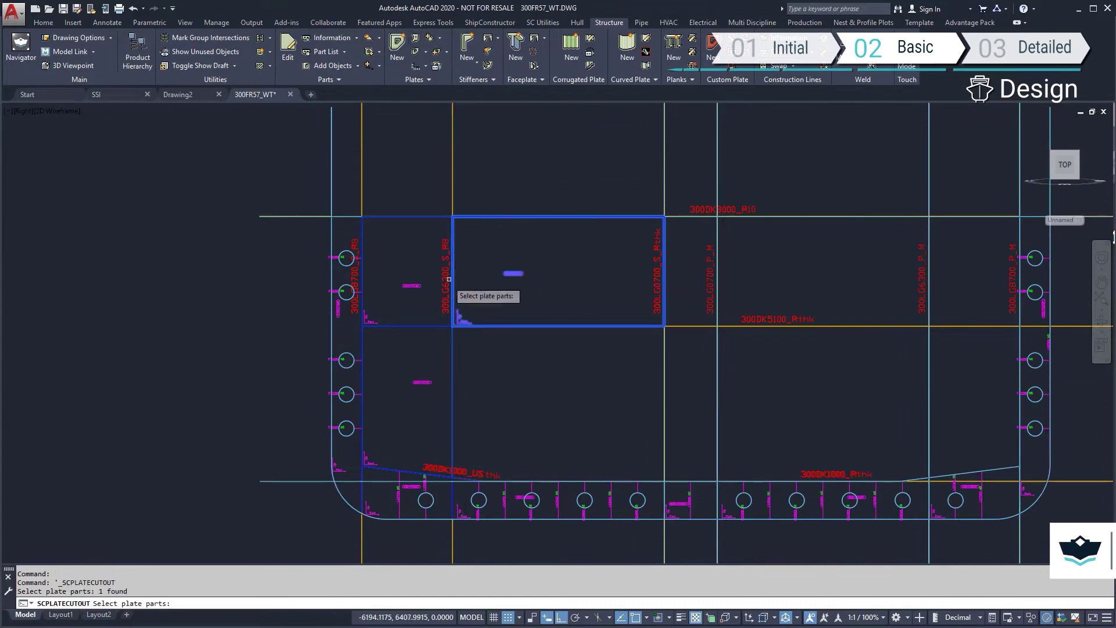
click(426, 385)
key(Return)
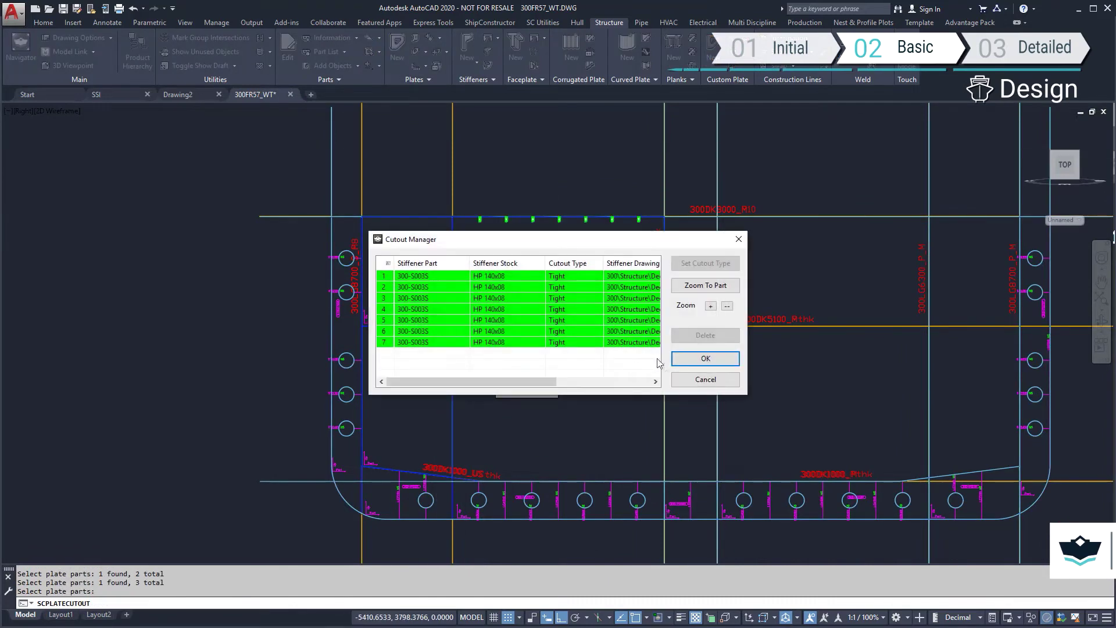
click(683, 359)
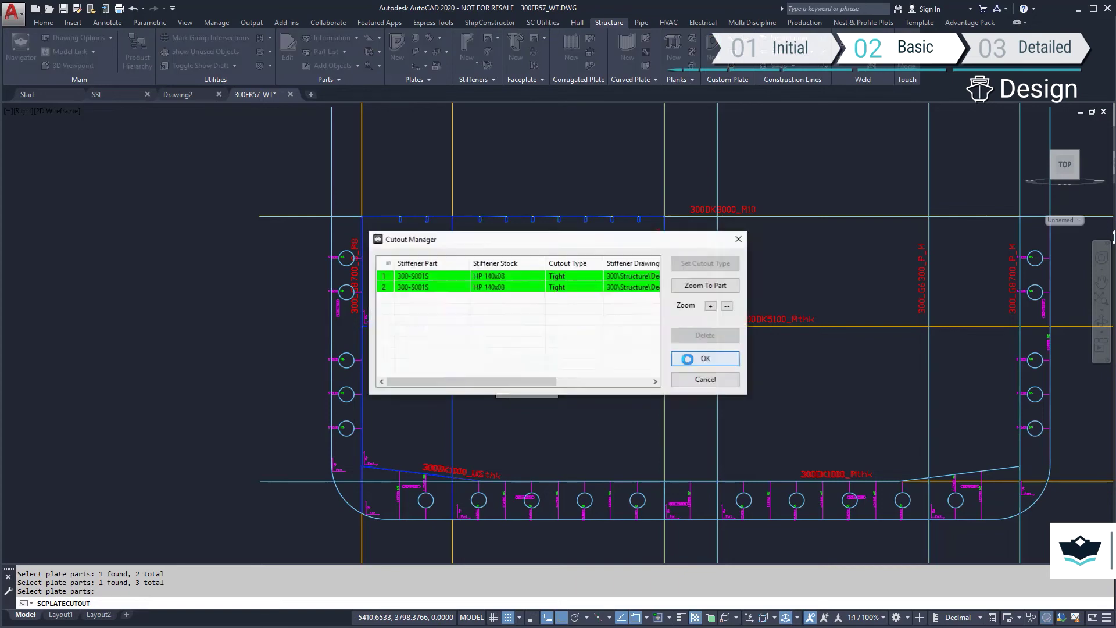
Generate vertical stiffener datum lines on the three new plates at their cutouts.
scroll(567, 269, up, 2)
click(415, 66)
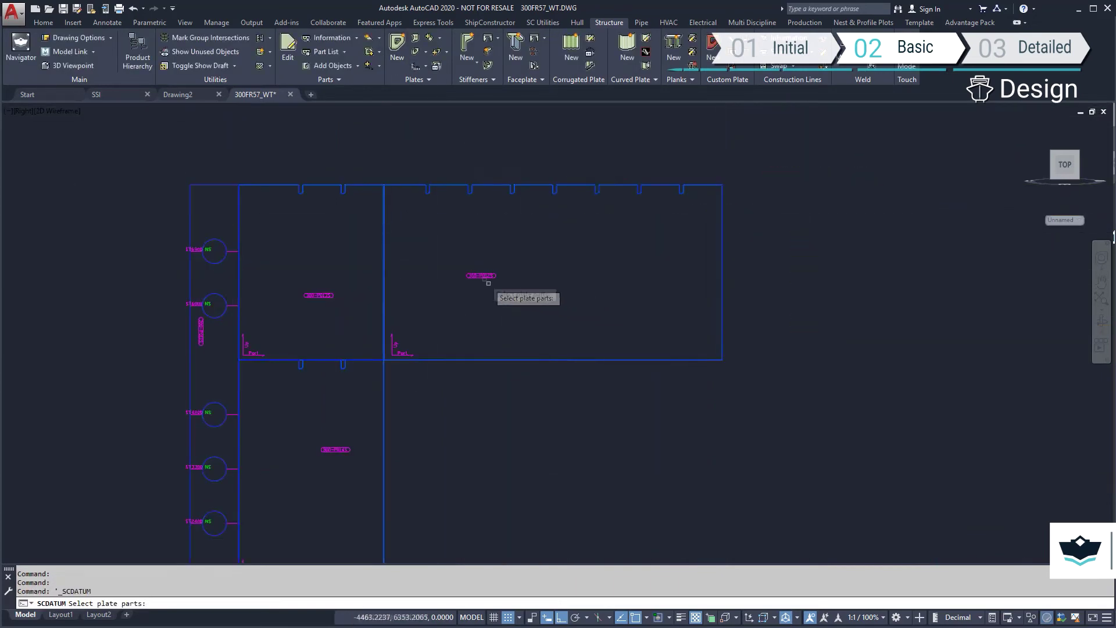
key(Return)
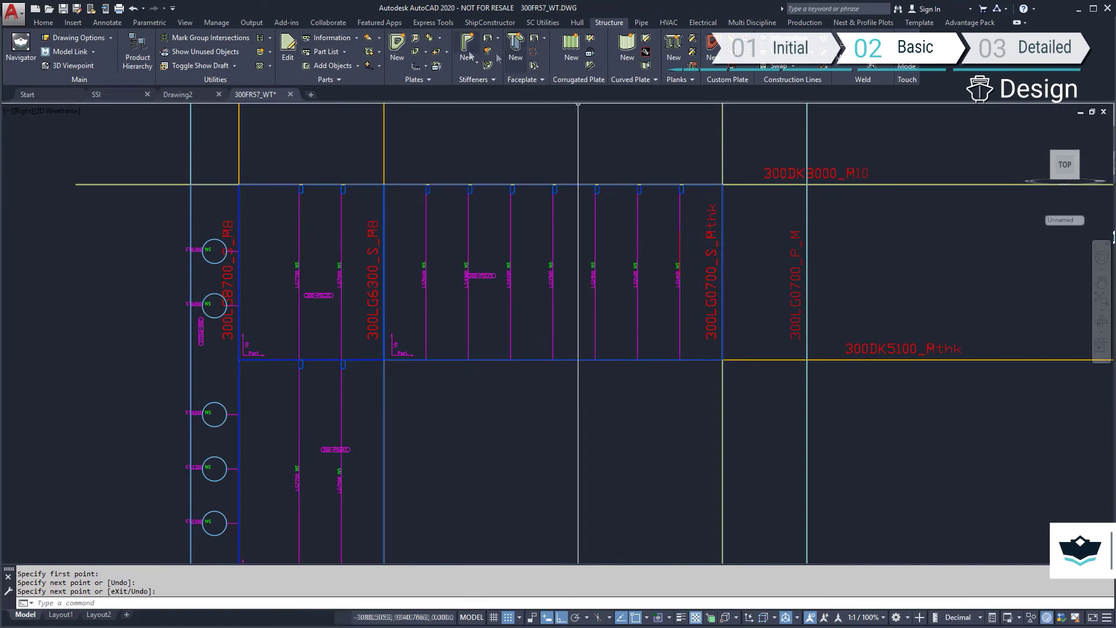
Create a vertical stiffener attached to the upper inboard plate, along the datum line nearest 300LG0700_S.
click(467, 47)
key(Return)
click(680, 290)
right_click(684, 294)
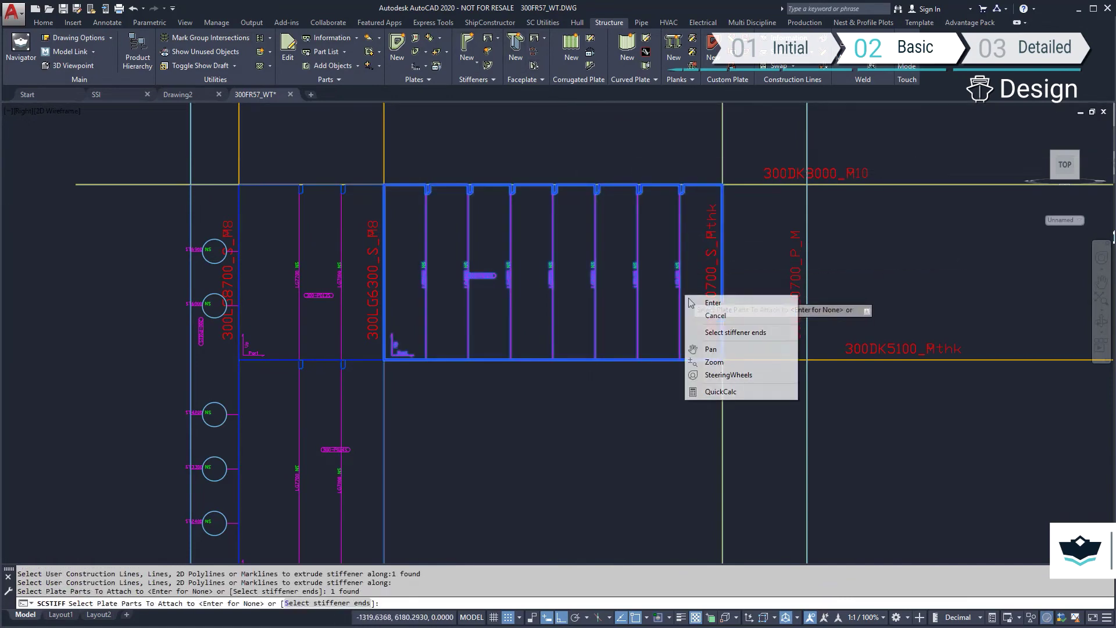
click(710, 303)
Trim both ends of the new stiffener to structure planes, using 300DK5100_Pthk for its start.
click(679, 269)
right_click(685, 292)
click(744, 483)
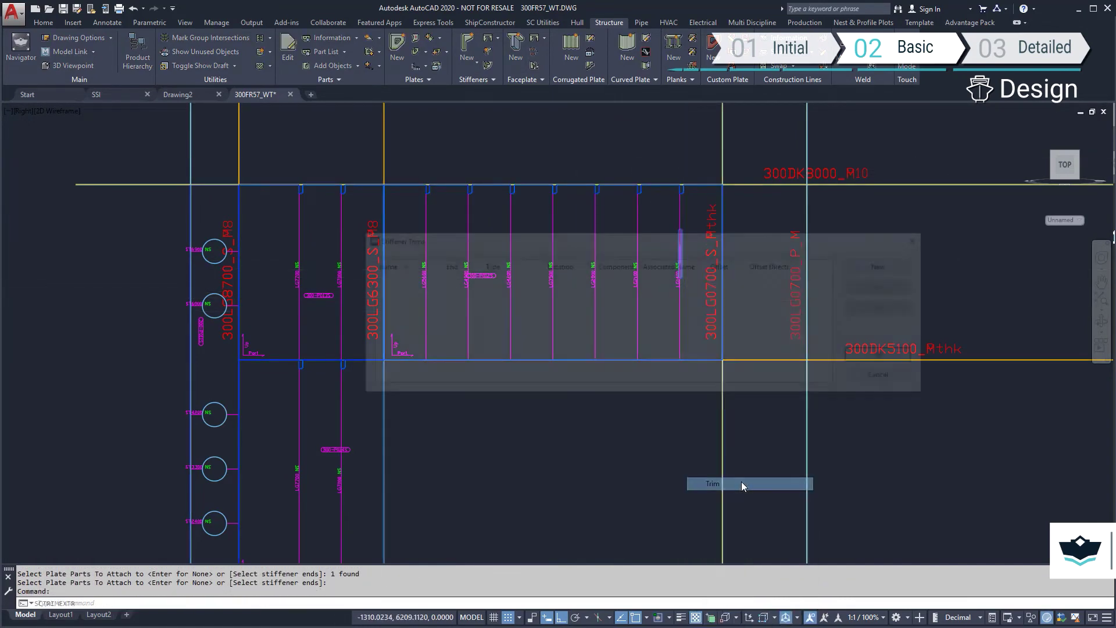
click(472, 292)
click(858, 307)
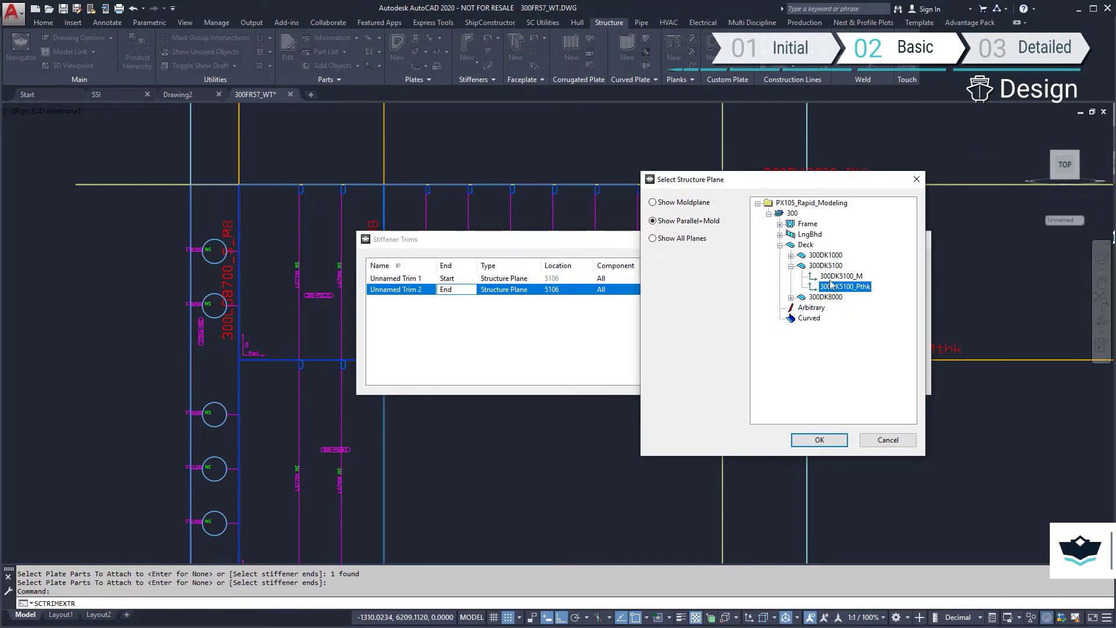
click(819, 440)
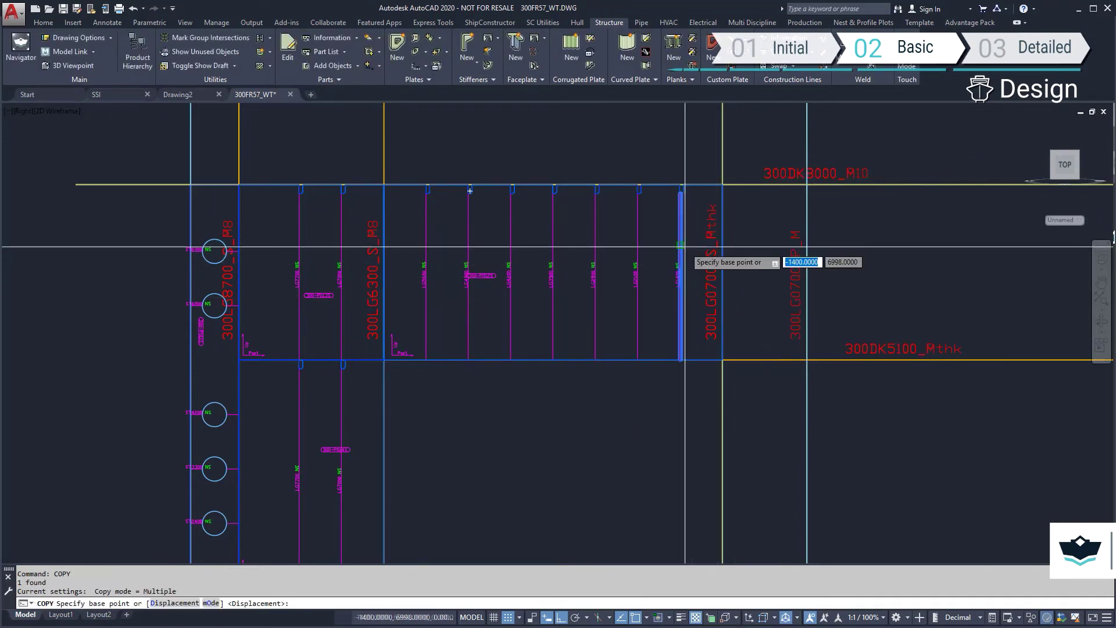
Copy the trimmed stiffener onto the other datum lines of the two plates between decks 8000 and 5100.
click(680, 271)
click(637, 271)
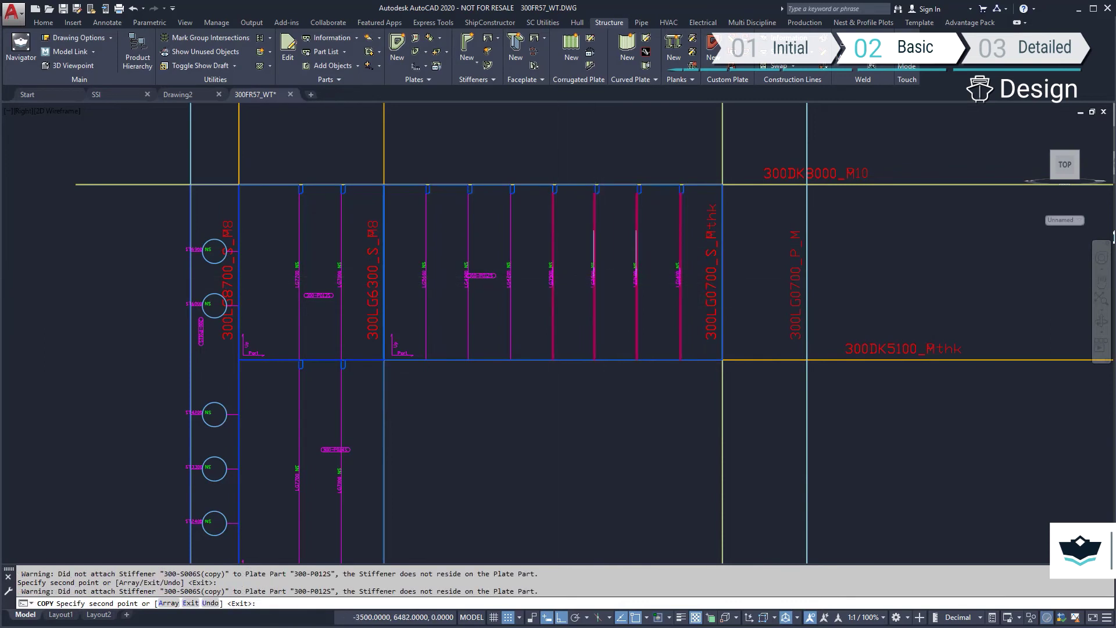
click(509, 276)
click(426, 276)
click(341, 276)
click(299, 276)
key(Return)
Mirror the three new FR57 plates with their stiffeners and datum lines about the ship's centerline.
click(384, 376)
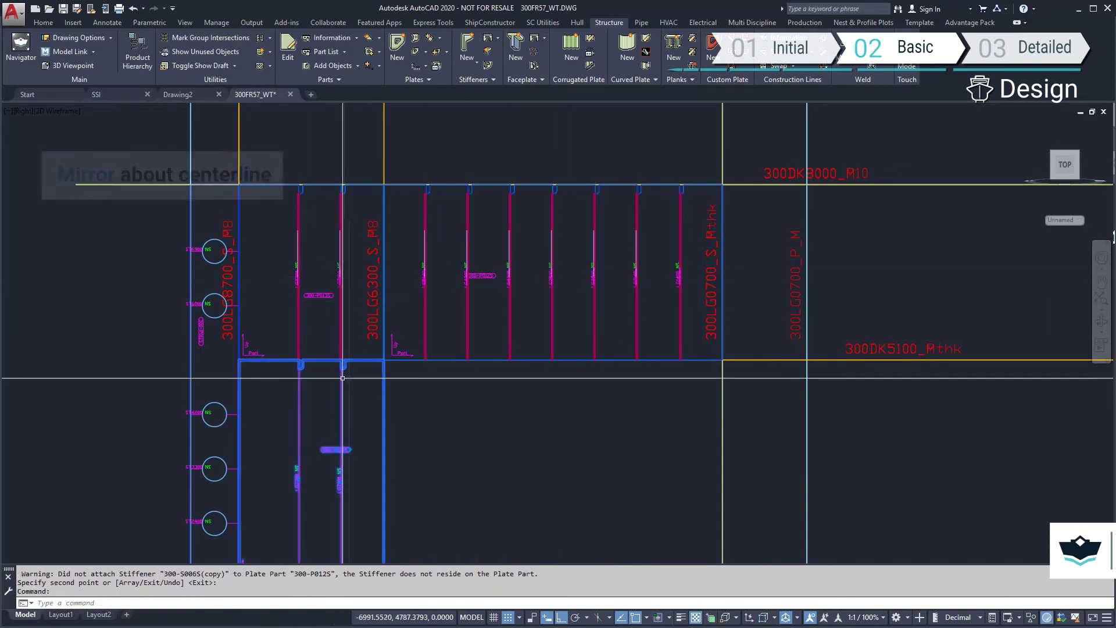
click(687, 318)
click(410, 262)
click(355, 308)
click(361, 301)
text(mirror)
key(Return)
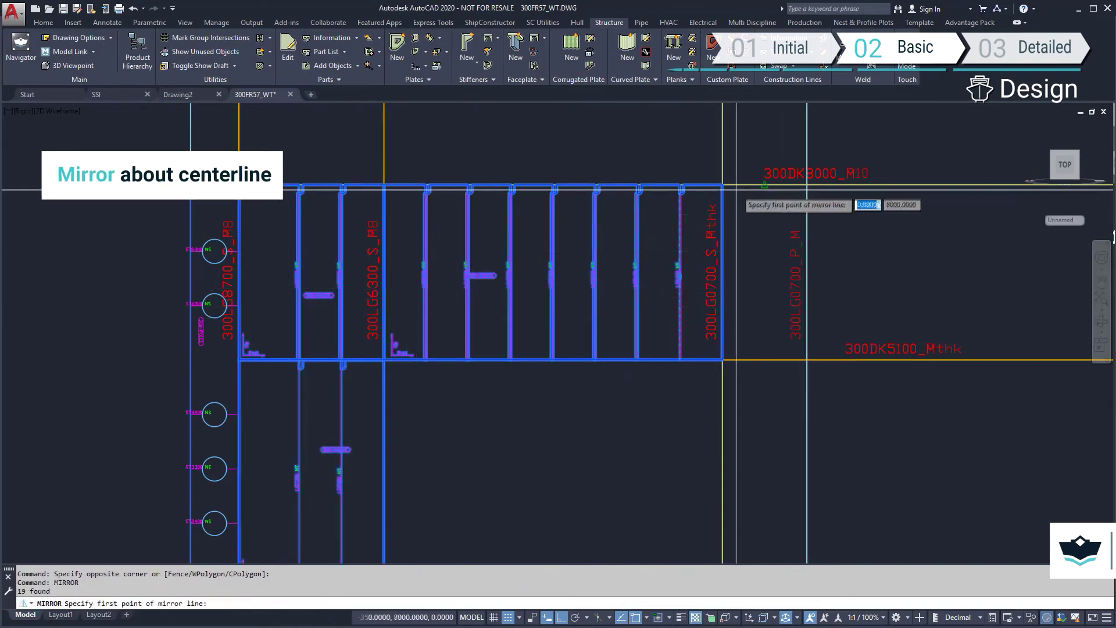
click(764, 186)
click(764, 244)
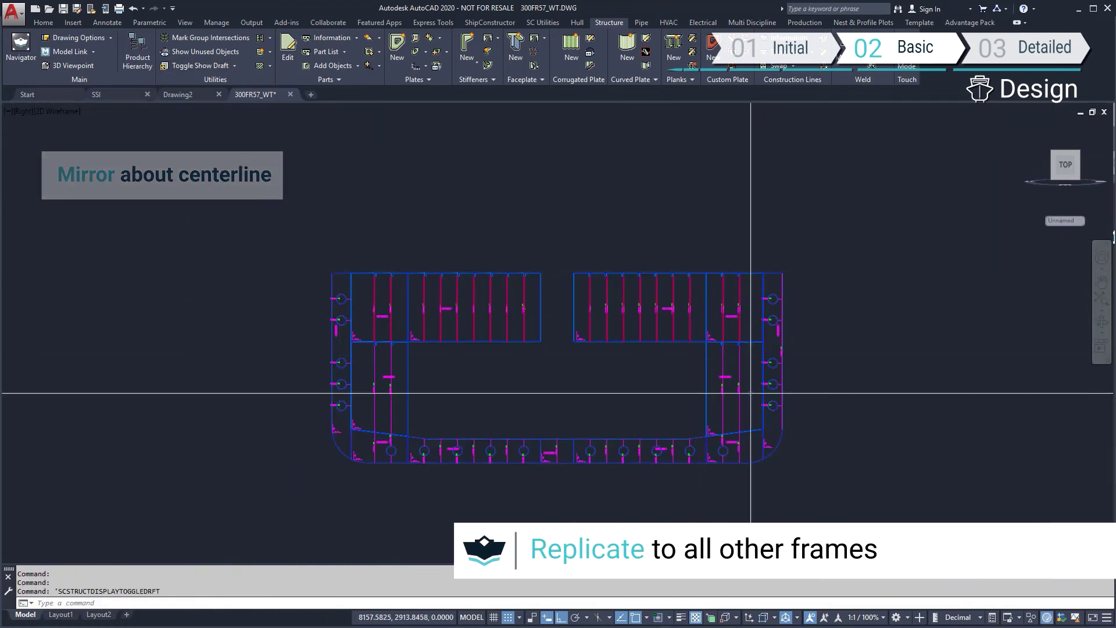
Replicate FR57's watertight plates and stiffeners, without the outer frame plates, to frame 300FR46_WT.
click(768, 435)
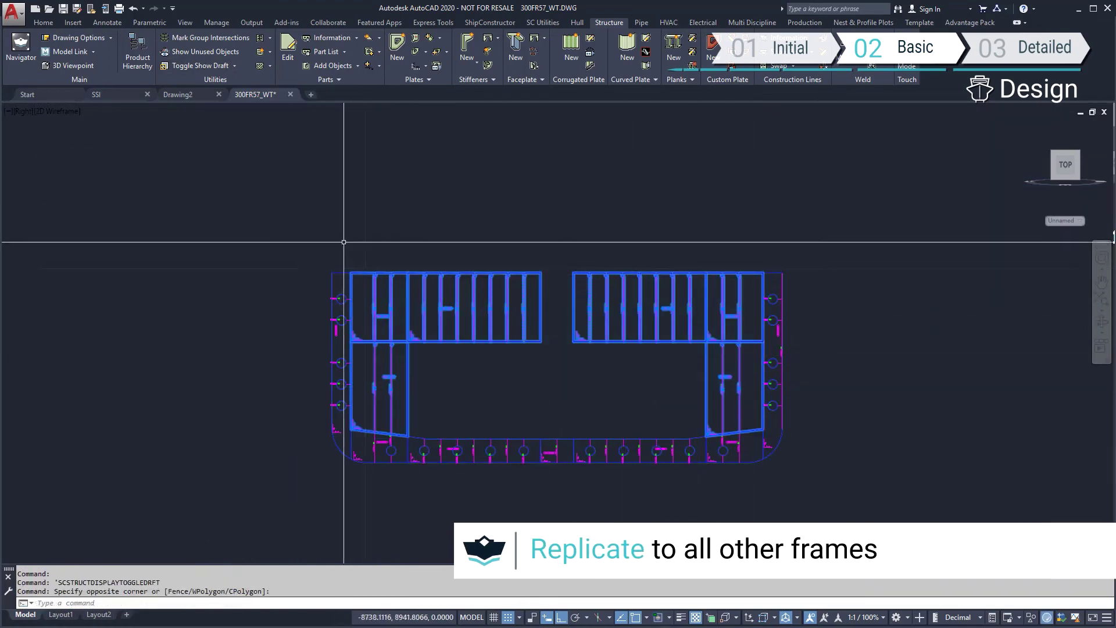
click(242, 57)
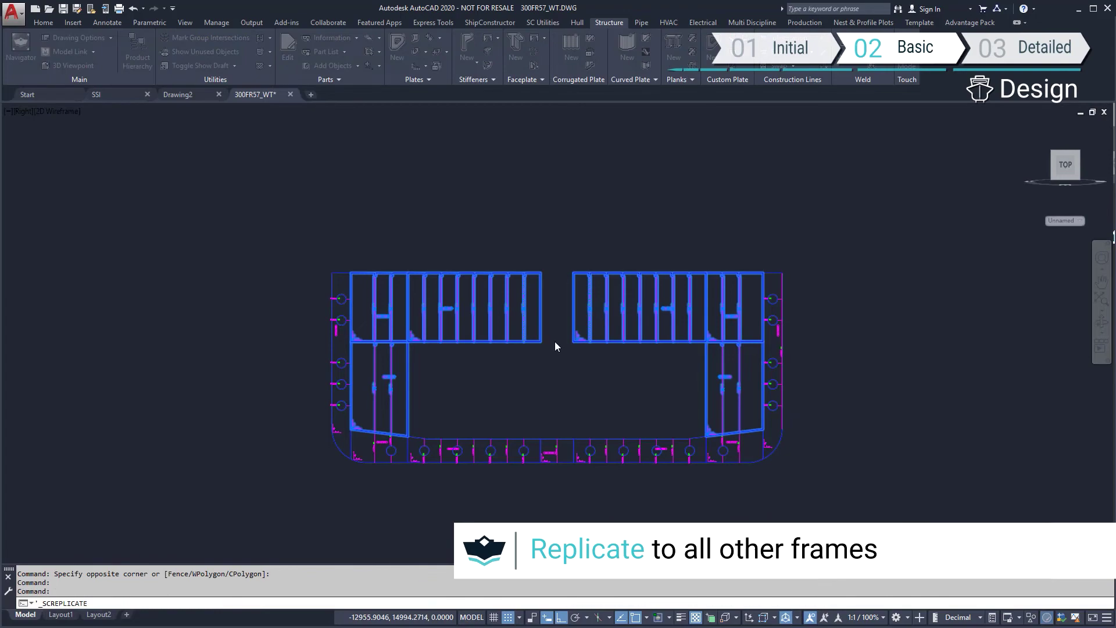
click(82, 101)
click(98, 139)
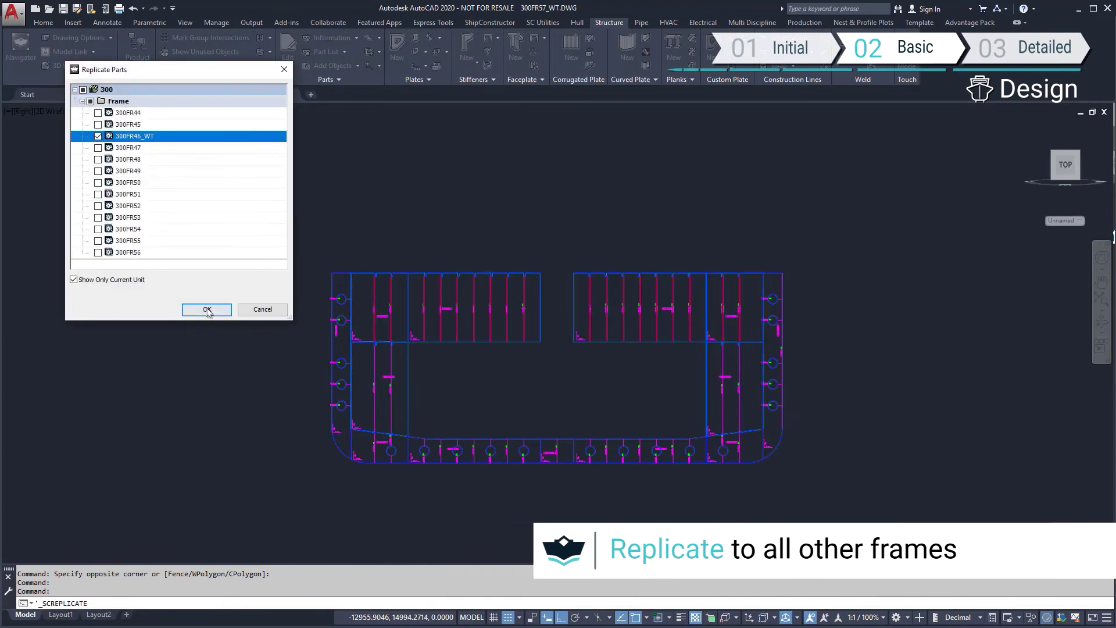
click(207, 309)
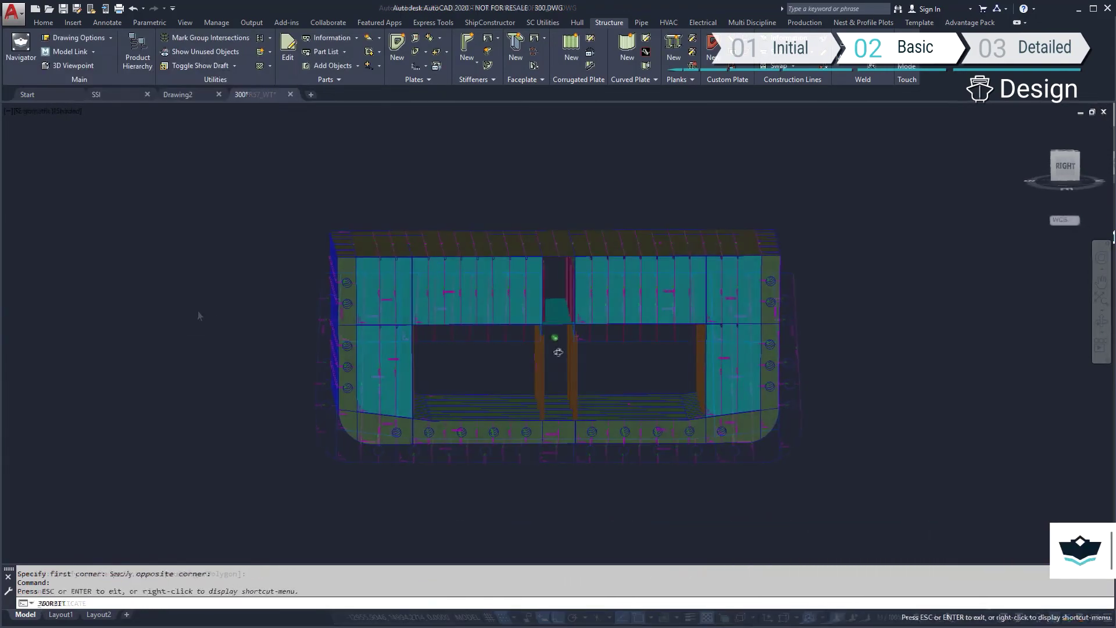
Examine the assembled 3D model of unit 300 from another angle in the X-ray visual style.
mouse_move(785, 349)
shift+middle_down()
mouse_move(700, 356)
mouse_move(861, 360)
mouse_move(813, 362)
shift+middle_up()
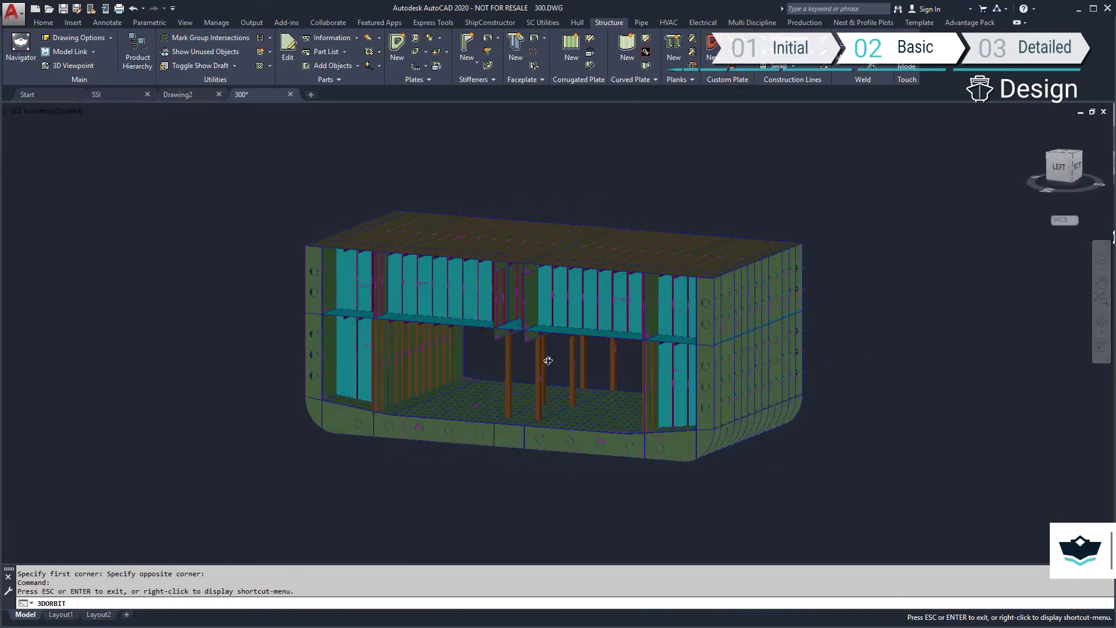
scroll(547, 361, up, 2)
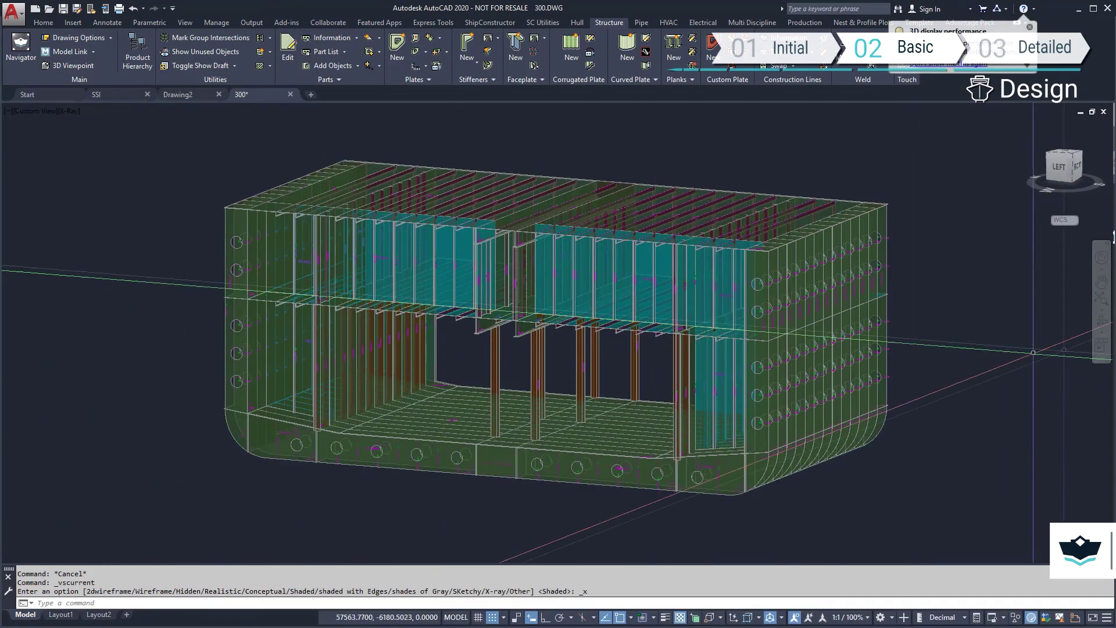
click(1102, 326)
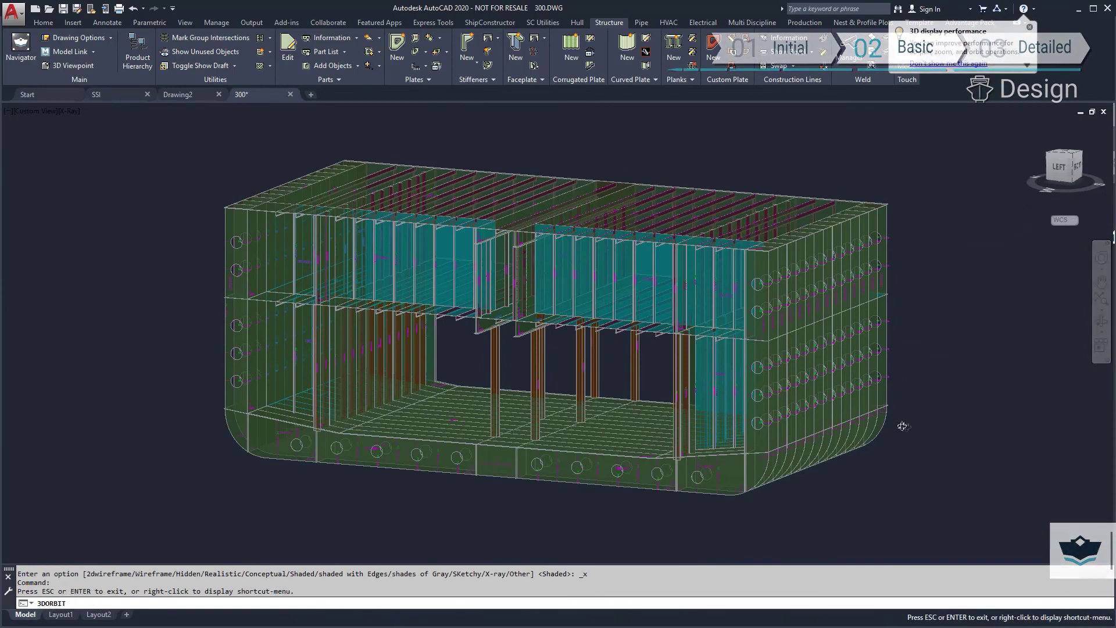